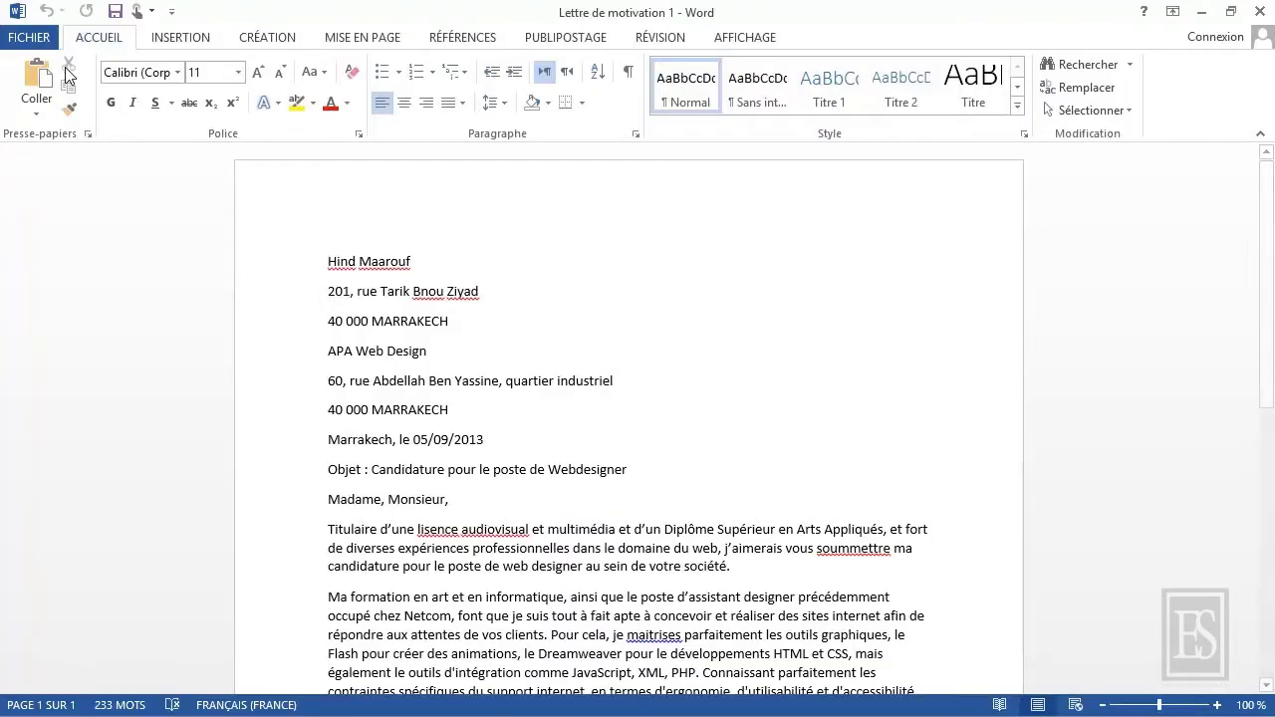
Step: In the File backstage, go to Enregistrer sous and choose SkyDrive as the save location
{"action": "left_click", "coordinate": [30, 38]}
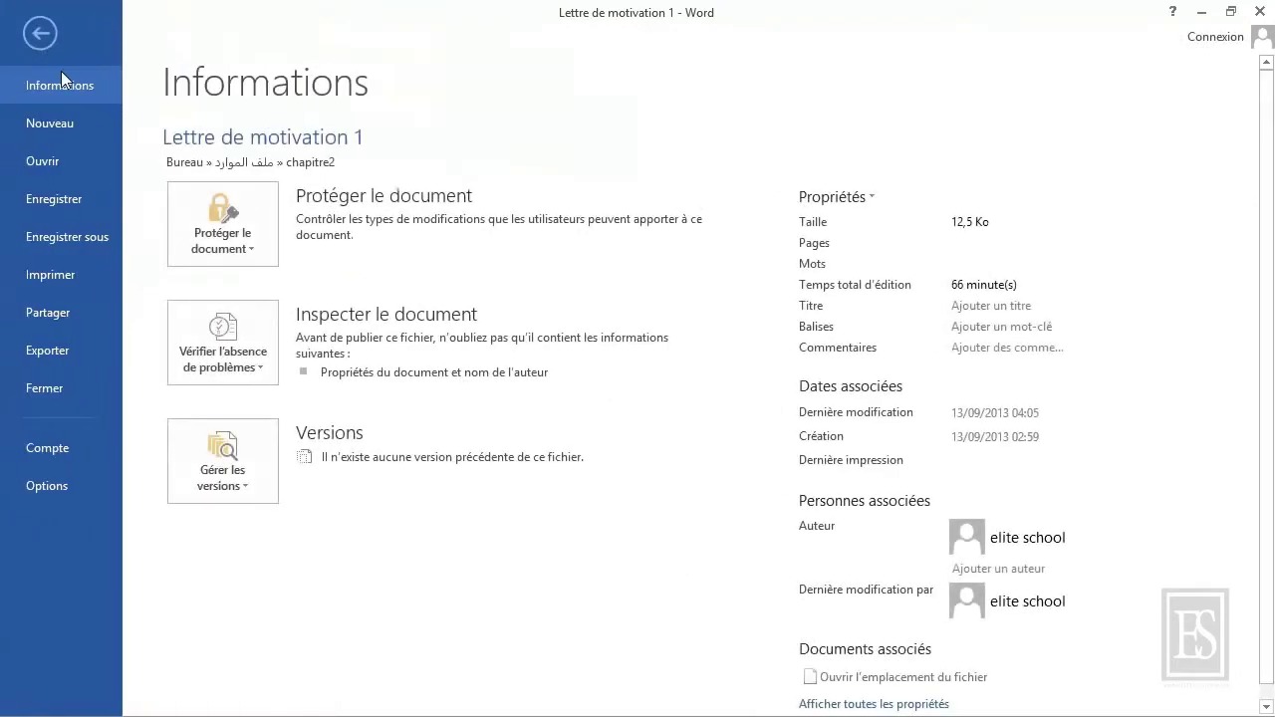
{"action": "left_click", "coordinate": [95, 235]}
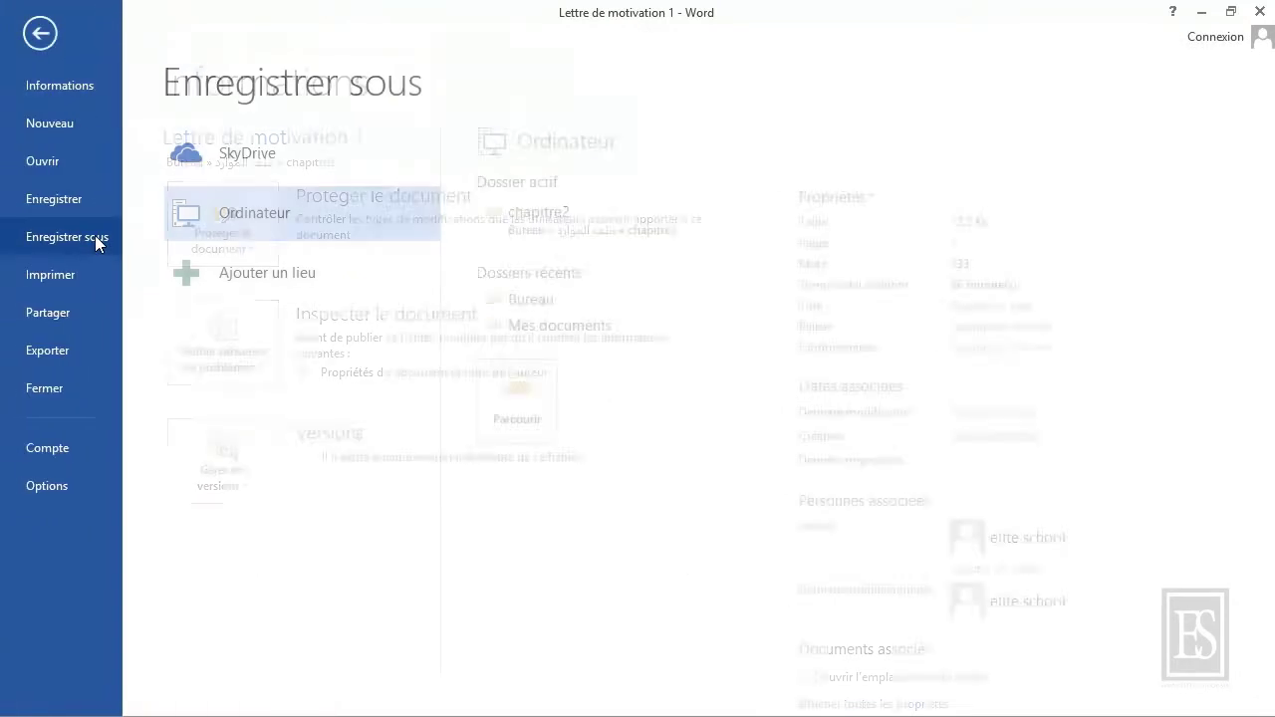
{"action": "left_click", "coordinate": [305, 155]}
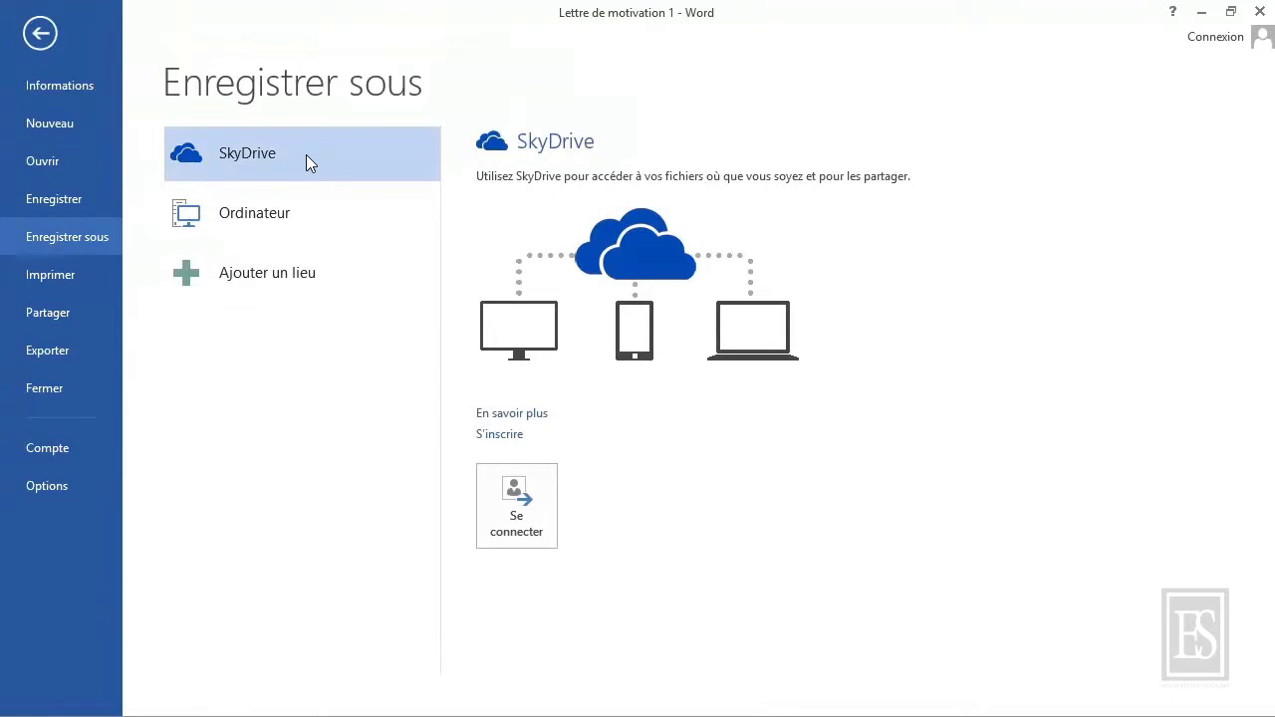
Step: Sign in to the Microsoft account by entering its e-mail address and password
{"action": "left_click", "coordinate": [503, 502]}
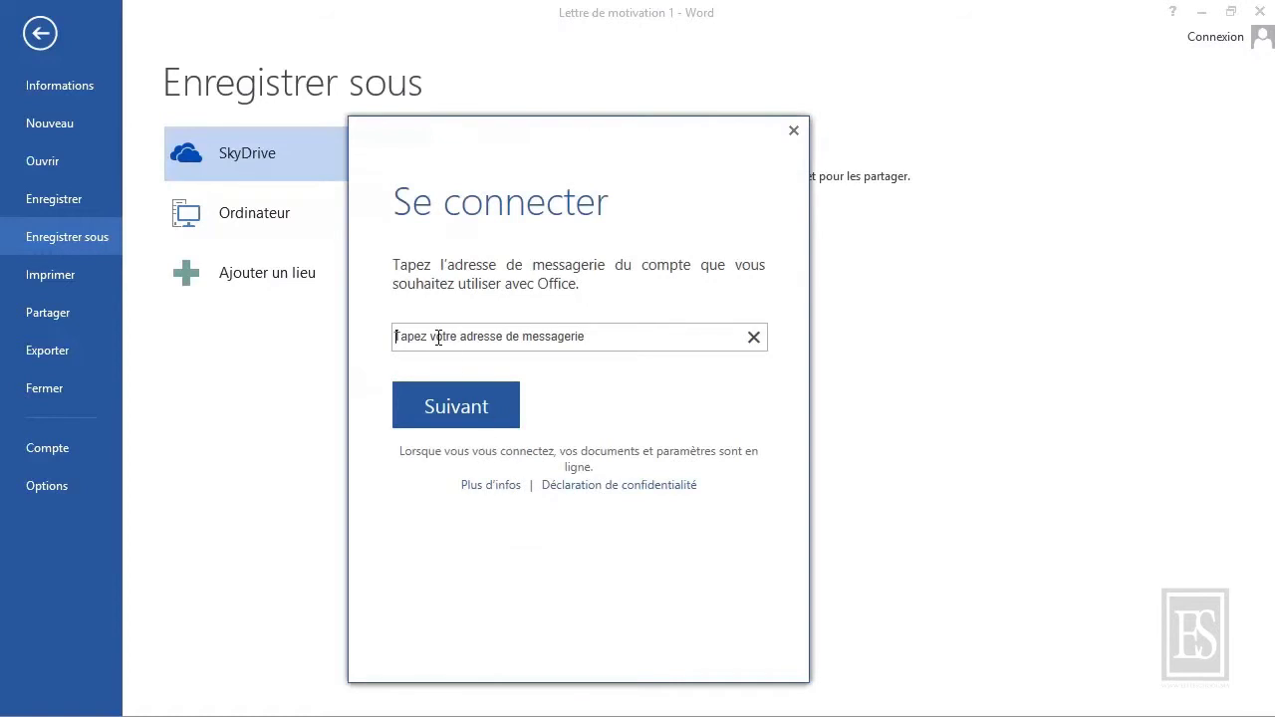
{"action": "left_click", "coordinate": [425, 330]}
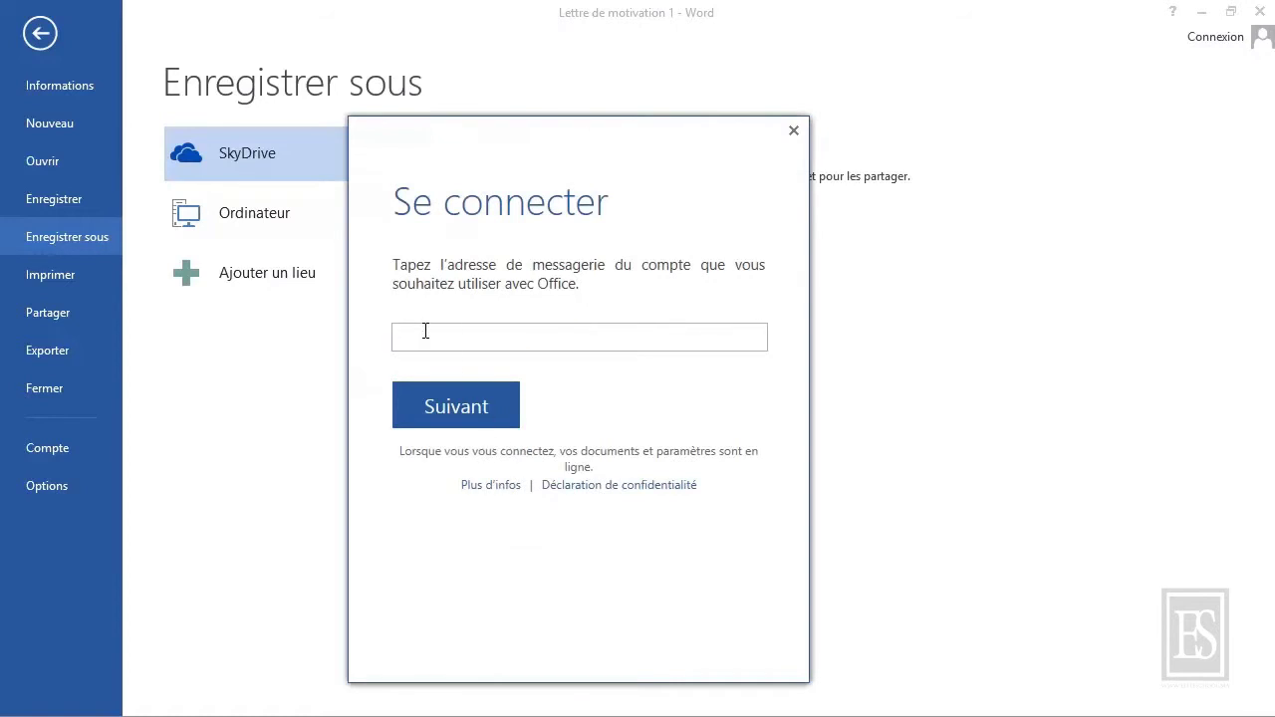
{"action": "left_click", "coordinate": [470, 407]}
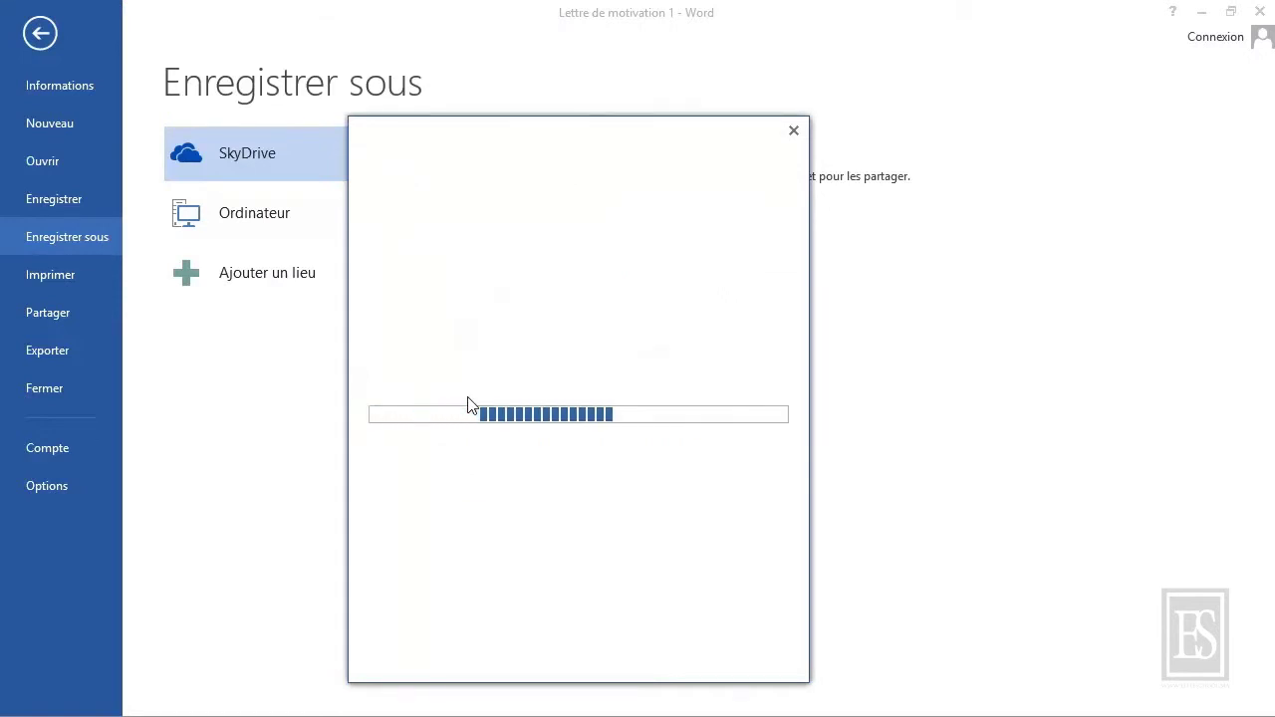
{"action": "left_click", "coordinate": [486, 336]}
{"action": "type", "text": "*********"}
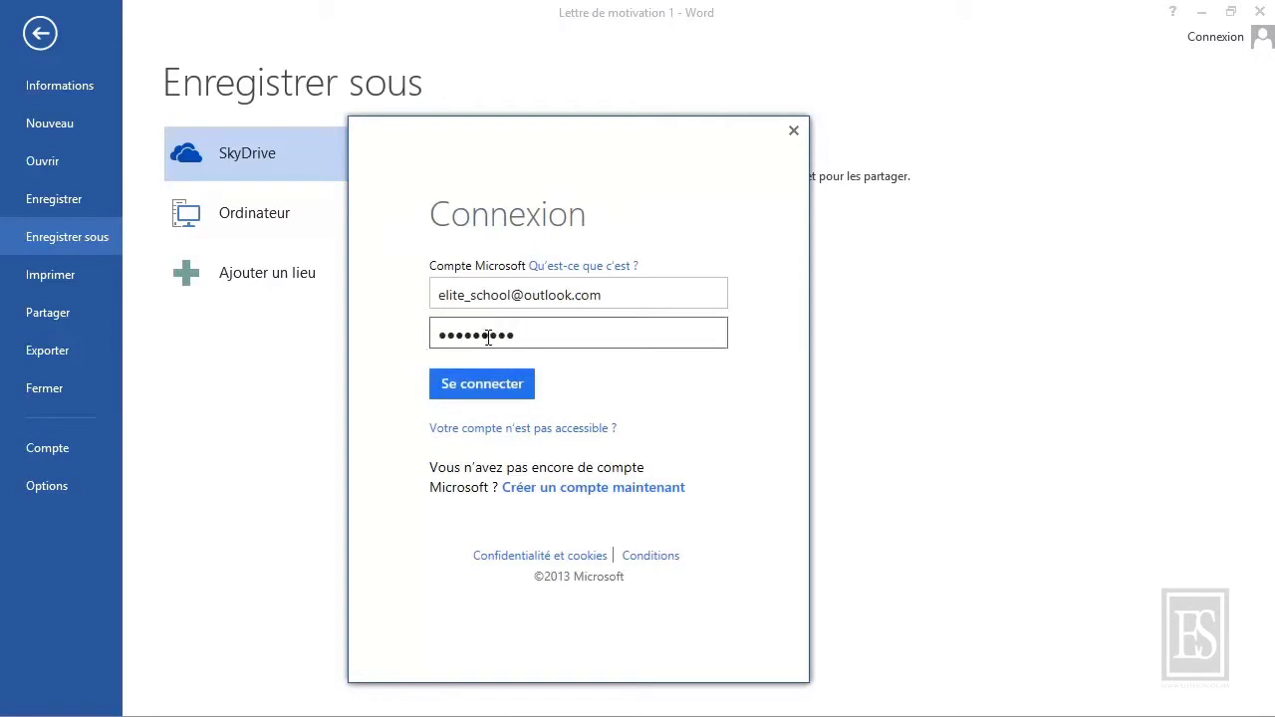
{"action": "left_click", "coordinate": [509, 387]}
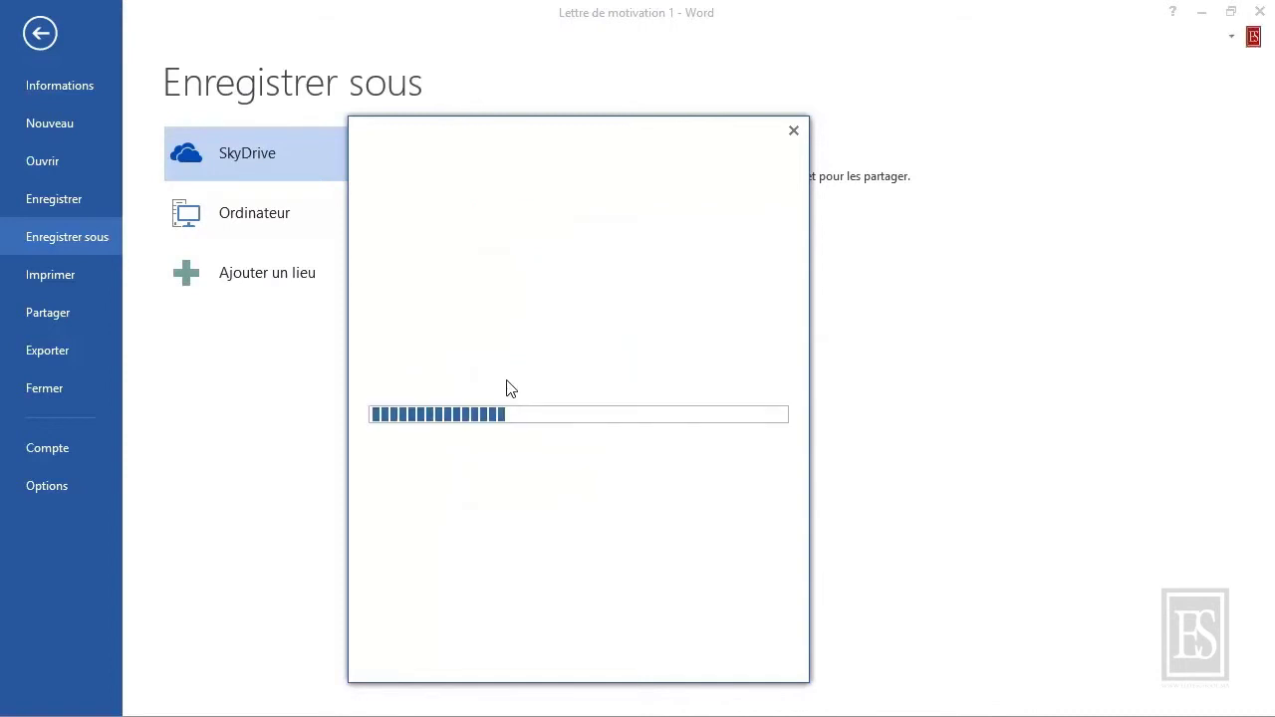
Step: Select the signed-in SkyDrive location and browse its folders in the Enregistrer sous dialog
{"action": "left_click", "coordinate": [271, 157]}
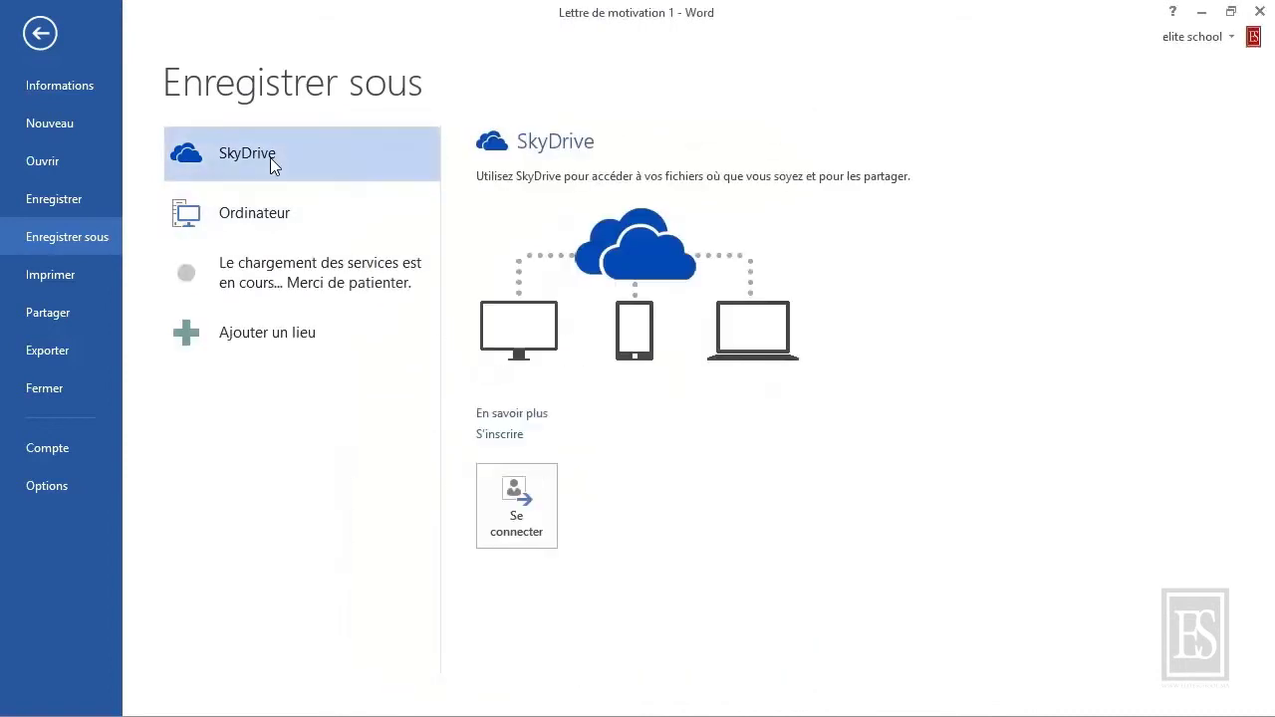
{"action": "left_click", "coordinate": [270, 158]}
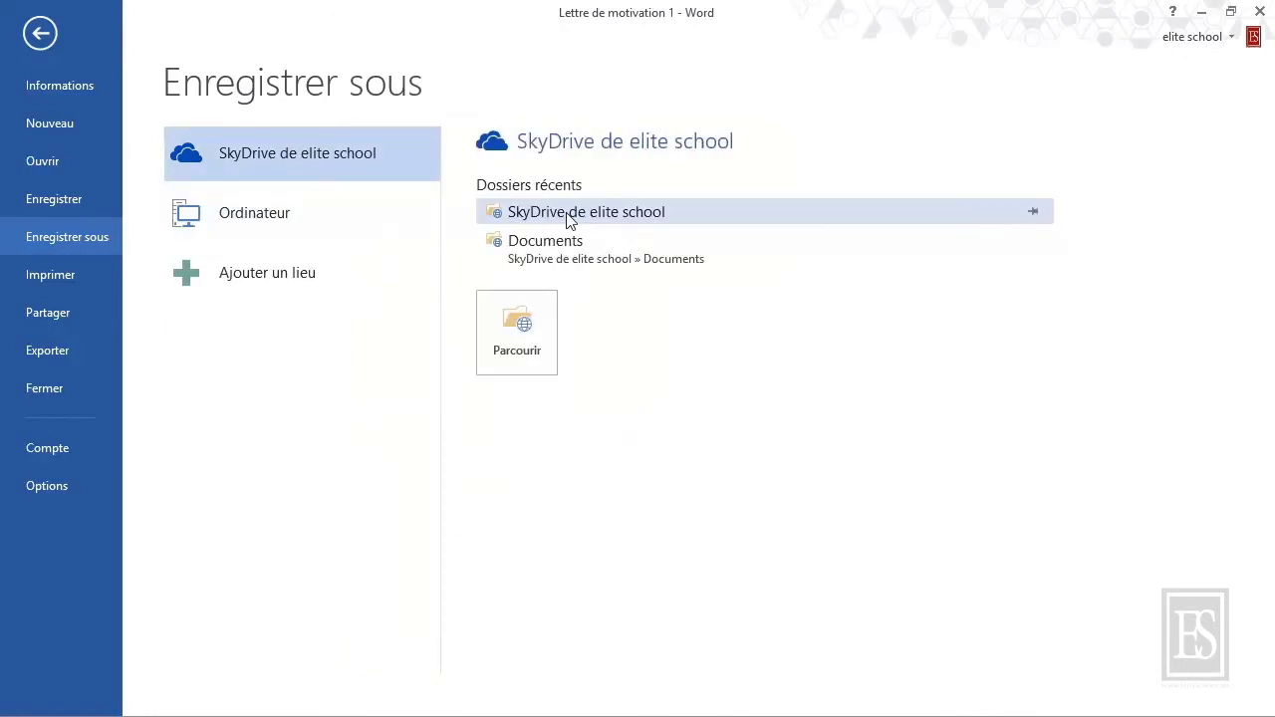
{"action": "left_click", "coordinate": [525, 322]}
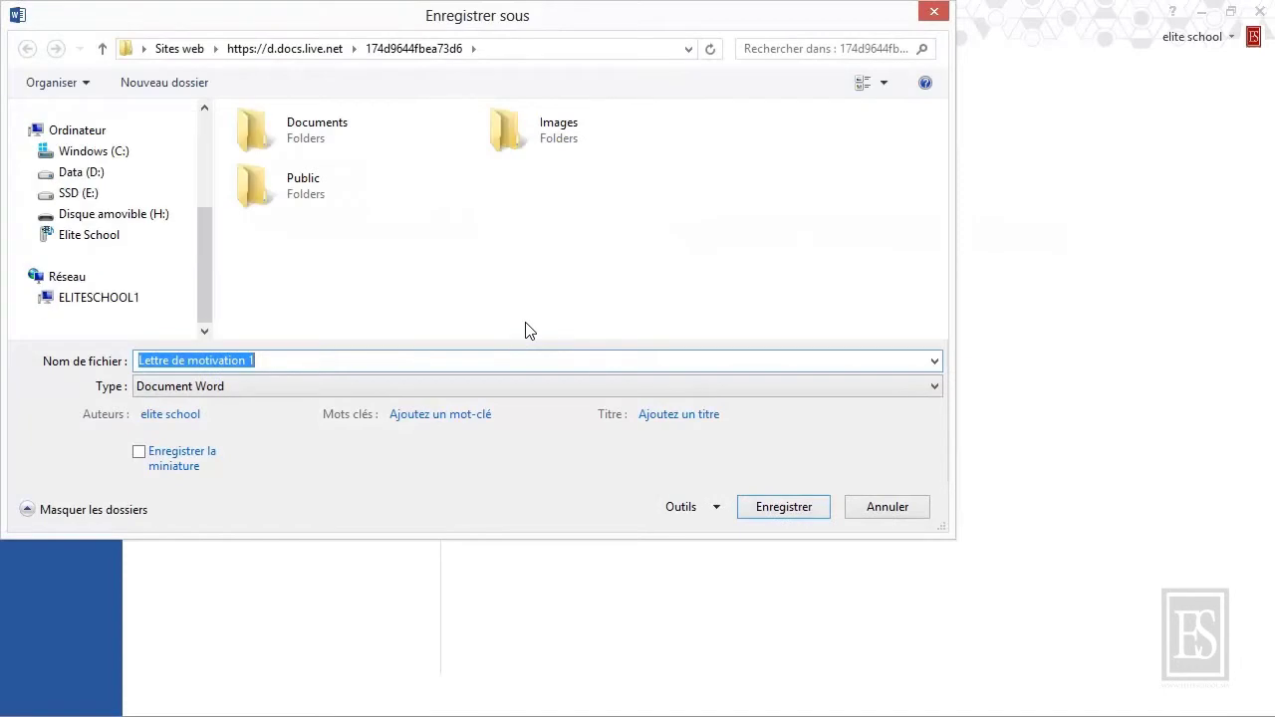
Step: Save the letter into SkyDrive's Documents folder as lettreDeMotivation1, then close the document
{"action": "double_click", "coordinate": [255, 126]}
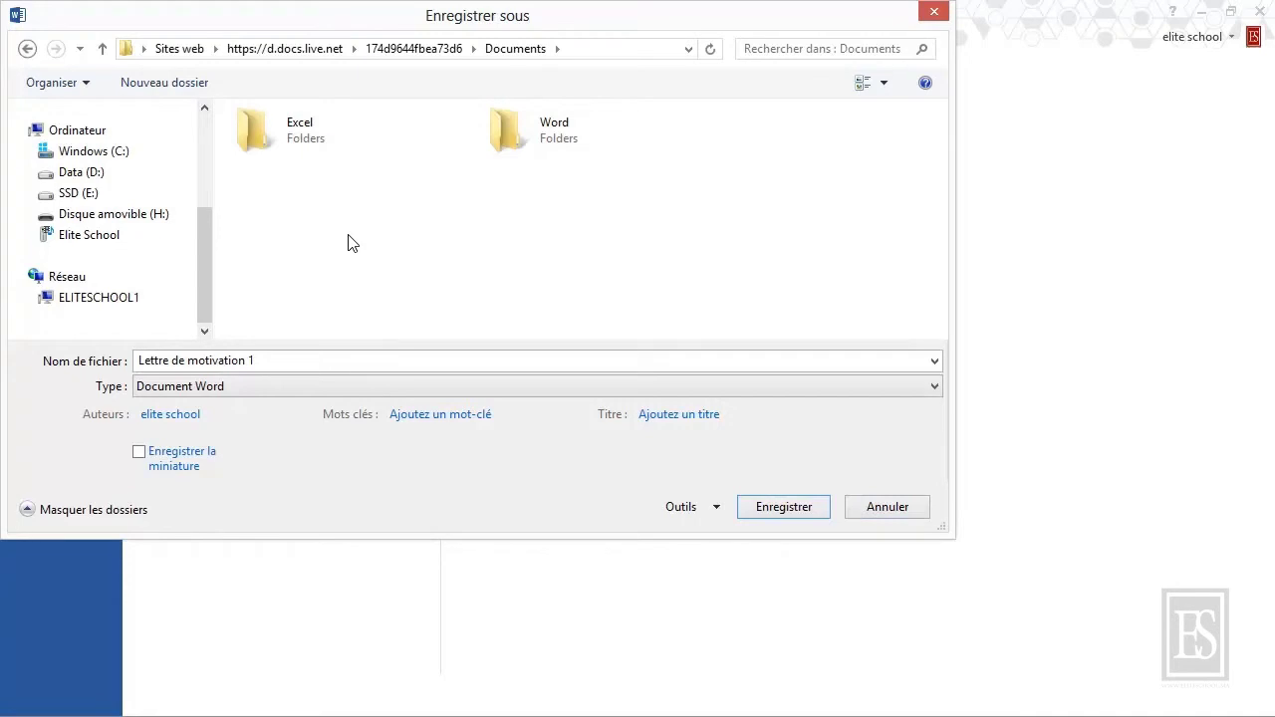
{"action": "left_click", "coordinate": [262, 364]}
{"action": "type", "text": "lettreDe"}
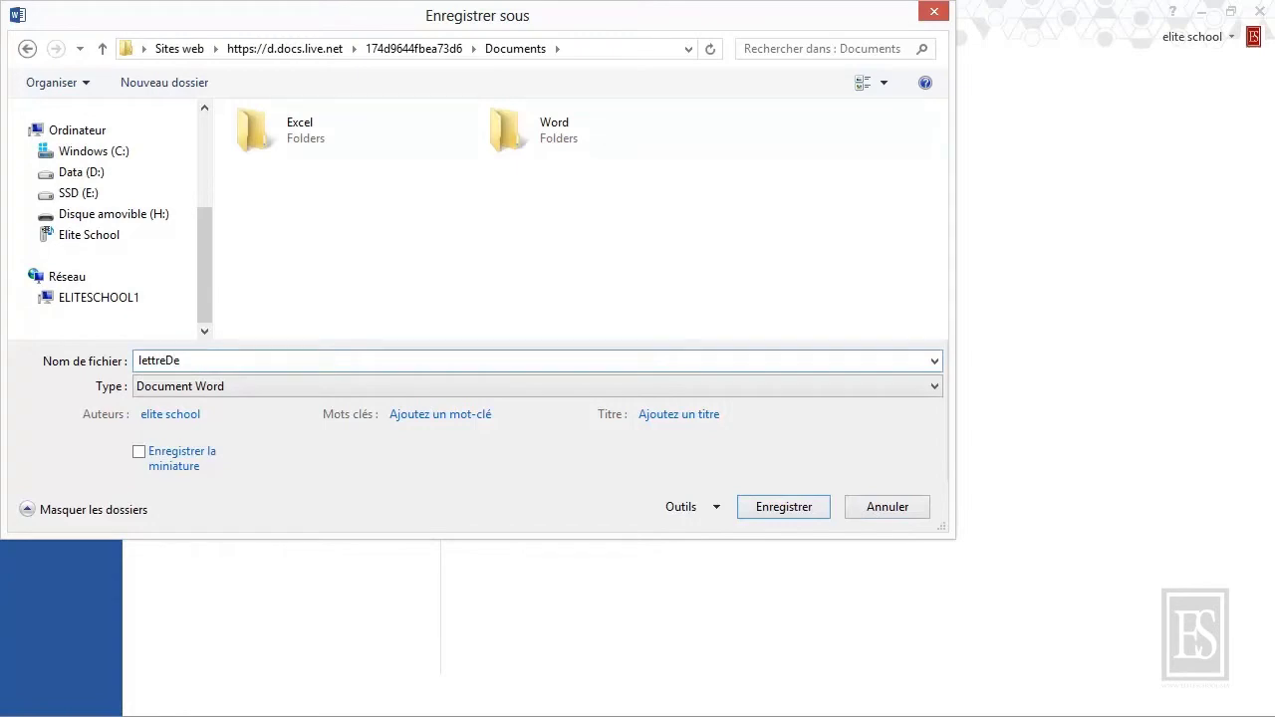
{"action": "type", "text": "Motivation1"}
{"action": "left_click", "coordinate": [781, 509]}
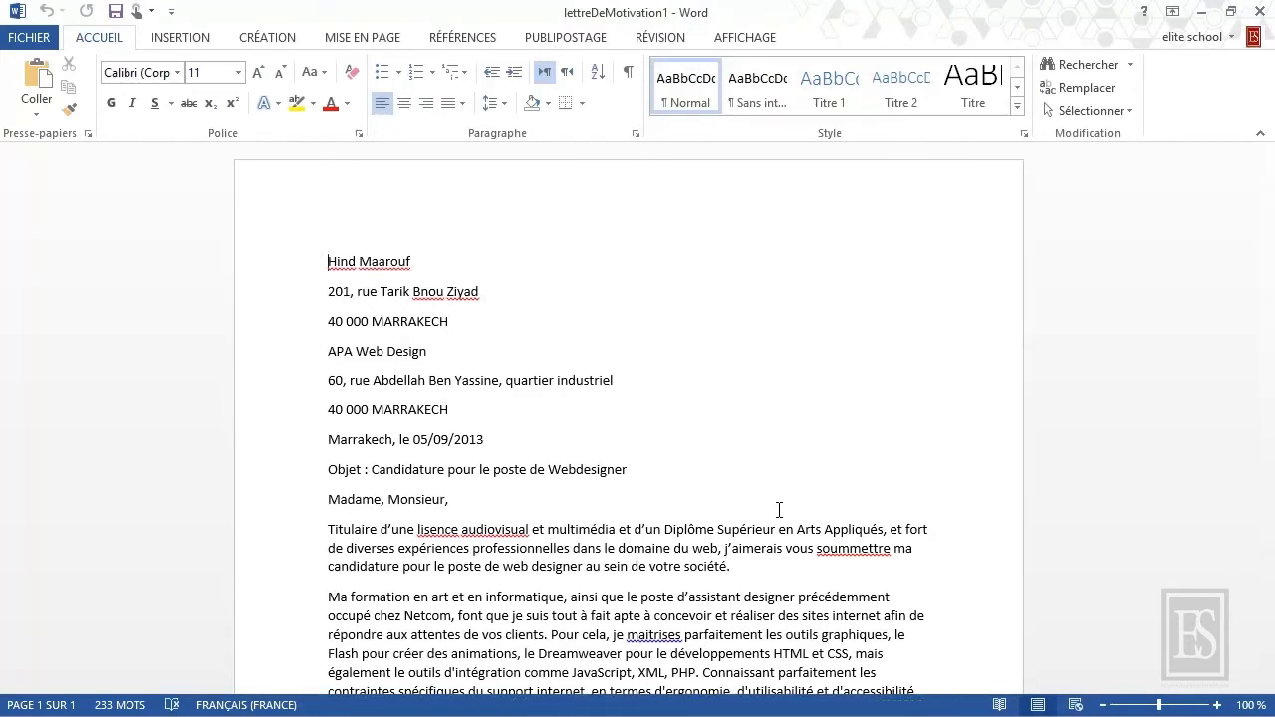
{"action": "left_click", "coordinate": [29, 36]}
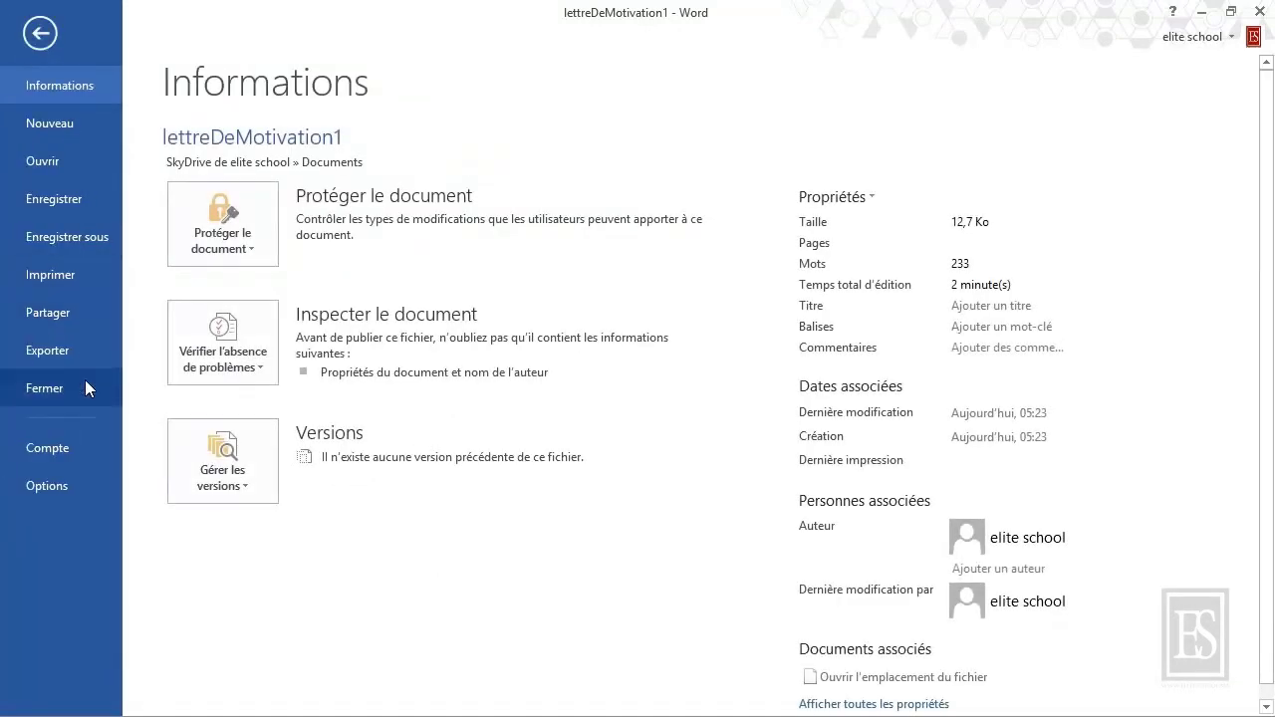
{"action": "left_click", "coordinate": [85, 385]}
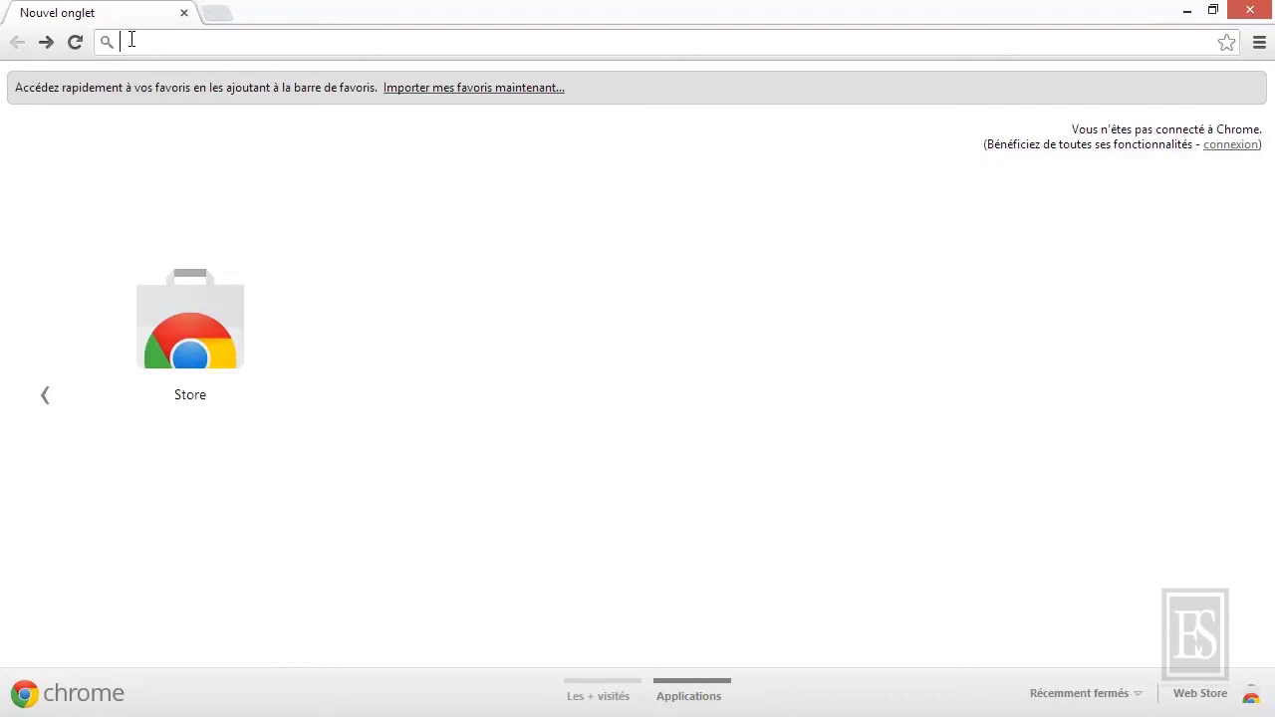
Step: Go to outlook.com, sign in with the suggested account e-mail and its password, and show the app tiles
{"action": "type", "text": "outlook.com"}
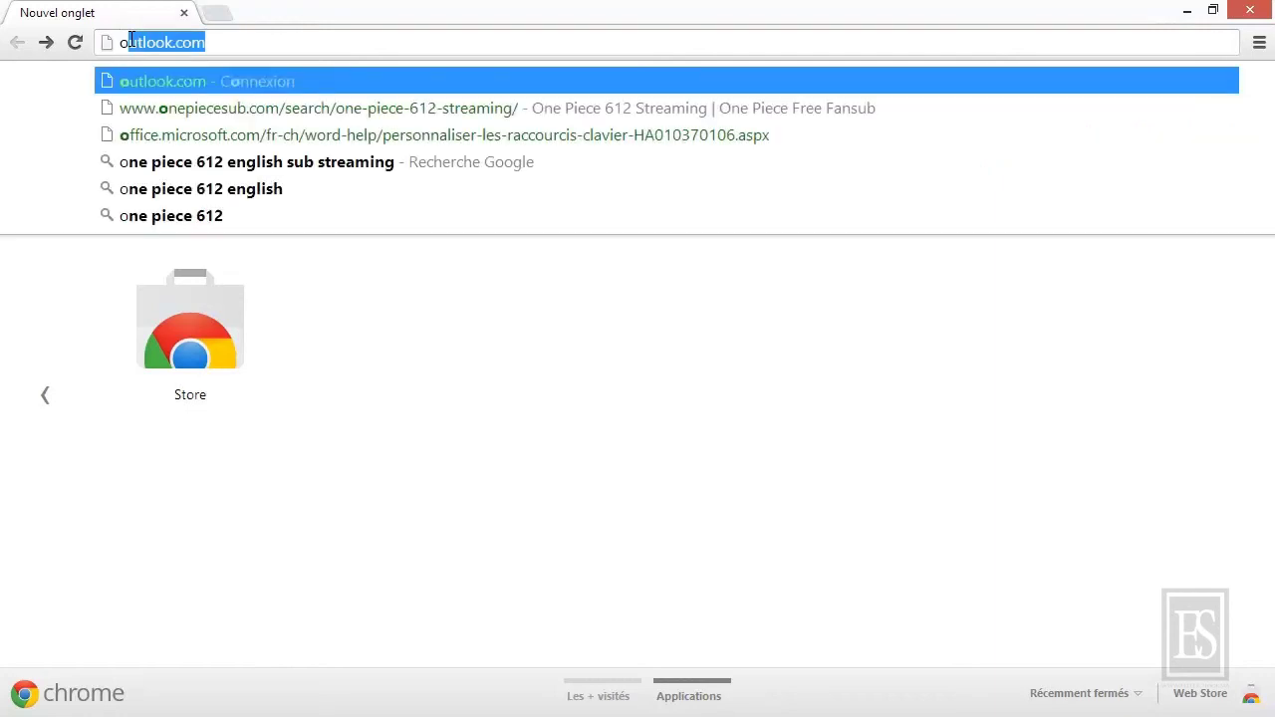
{"action": "key", "text": "Return"}
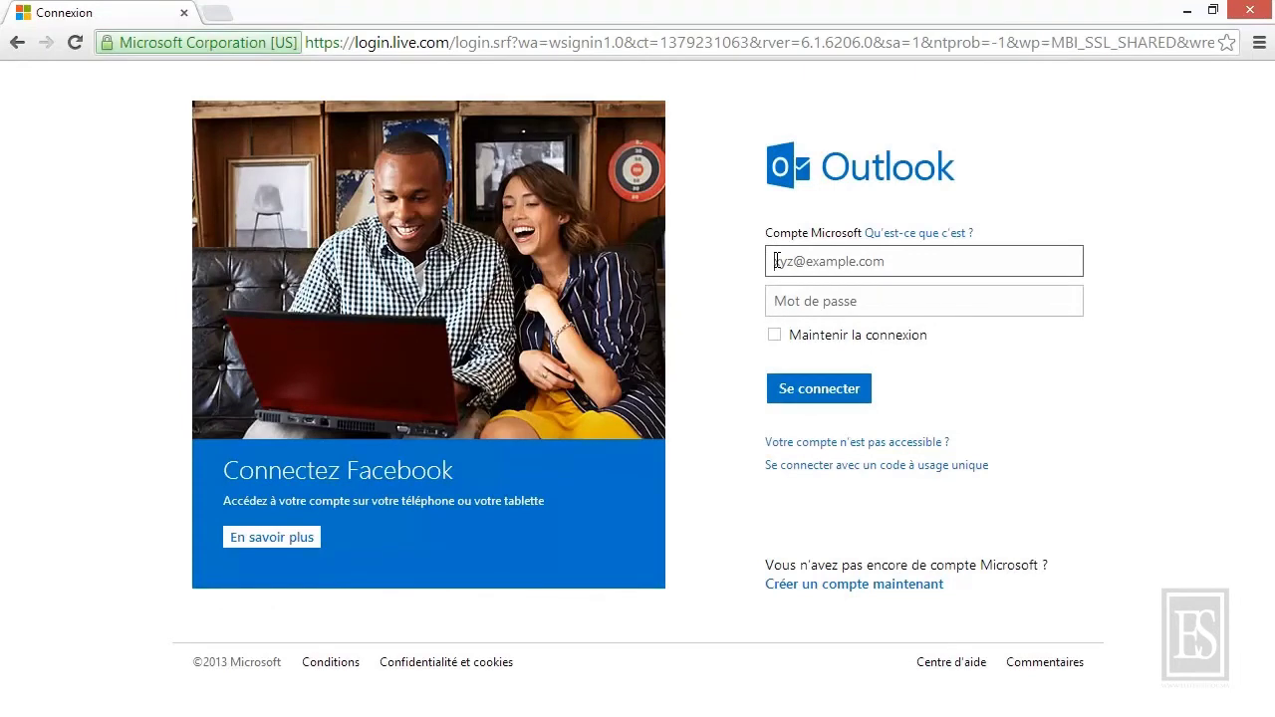
{"action": "left_click", "coordinate": [777, 260]}
{"action": "key", "text": "Down"}
{"action": "key", "text": "Return"}
{"action": "key", "text": "Tab"}
{"action": "key", "text": "Return"}
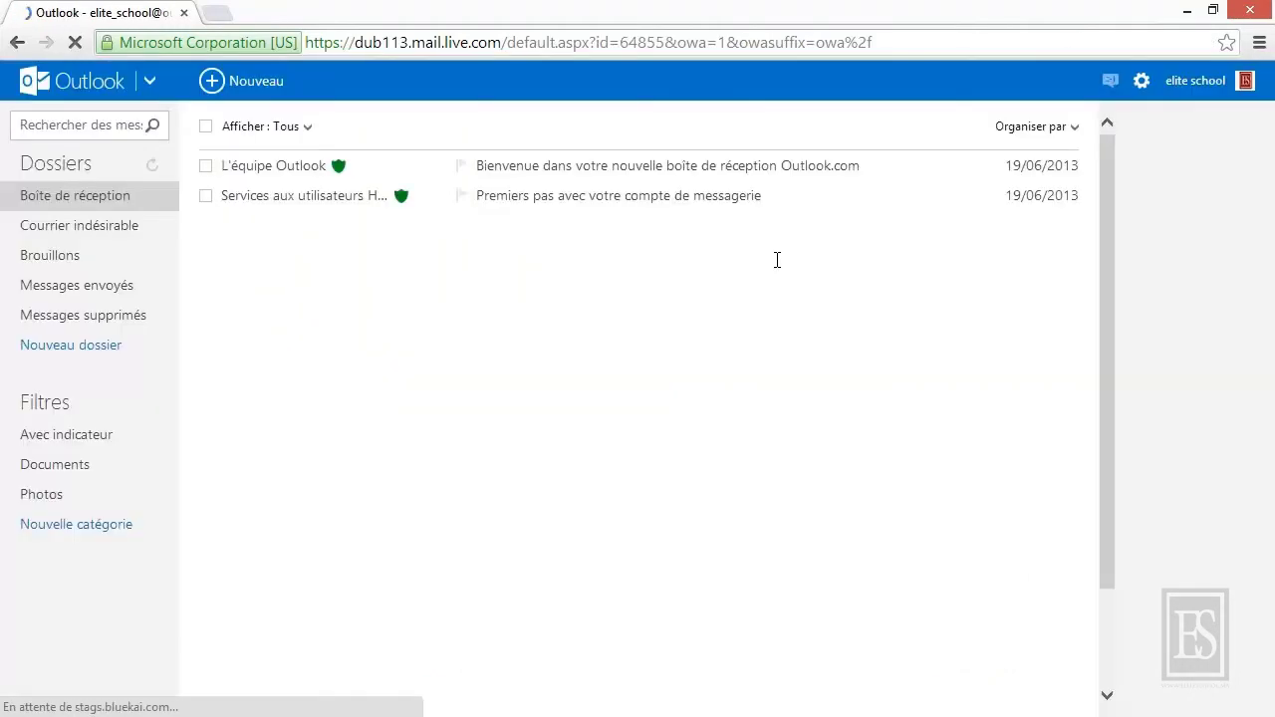
{"action": "left_click", "coordinate": [151, 84]}
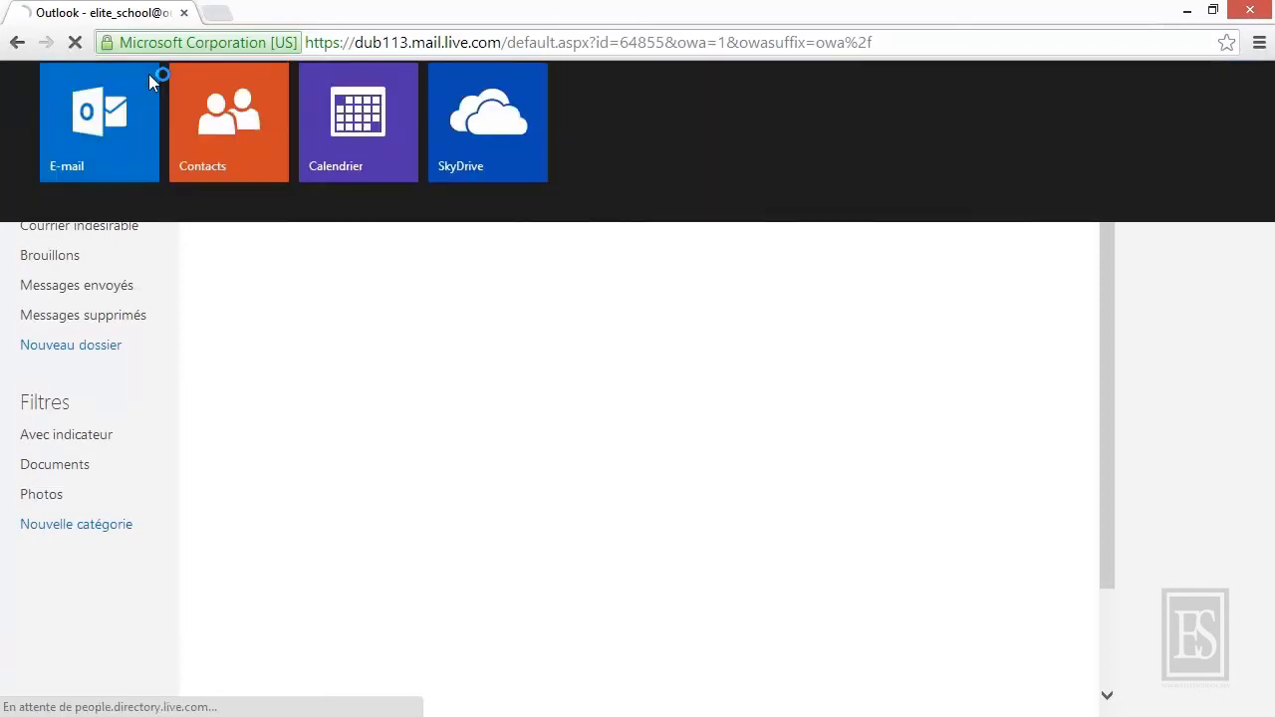
Step: Go to SkyDrive and open lettreDeMotivation1 from the Documents folder in Word Web App
{"action": "left_click", "coordinate": [521, 189]}
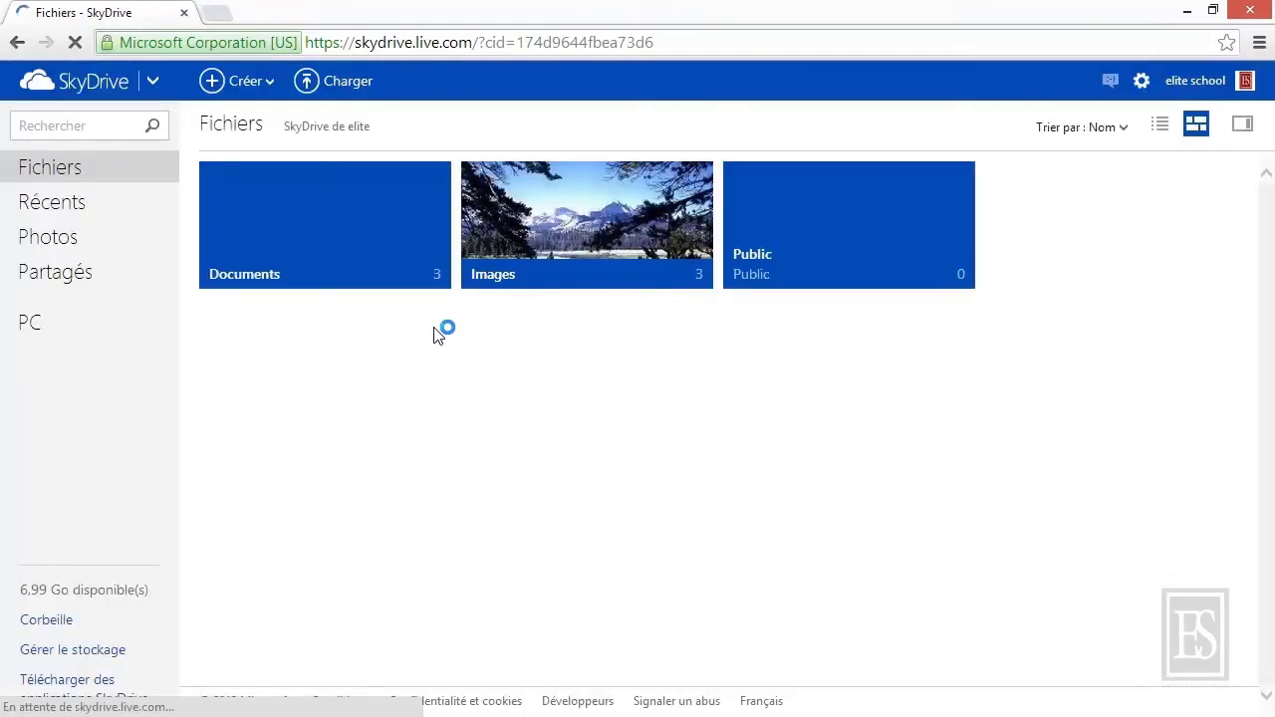
{"action": "left_click", "coordinate": [371, 262]}
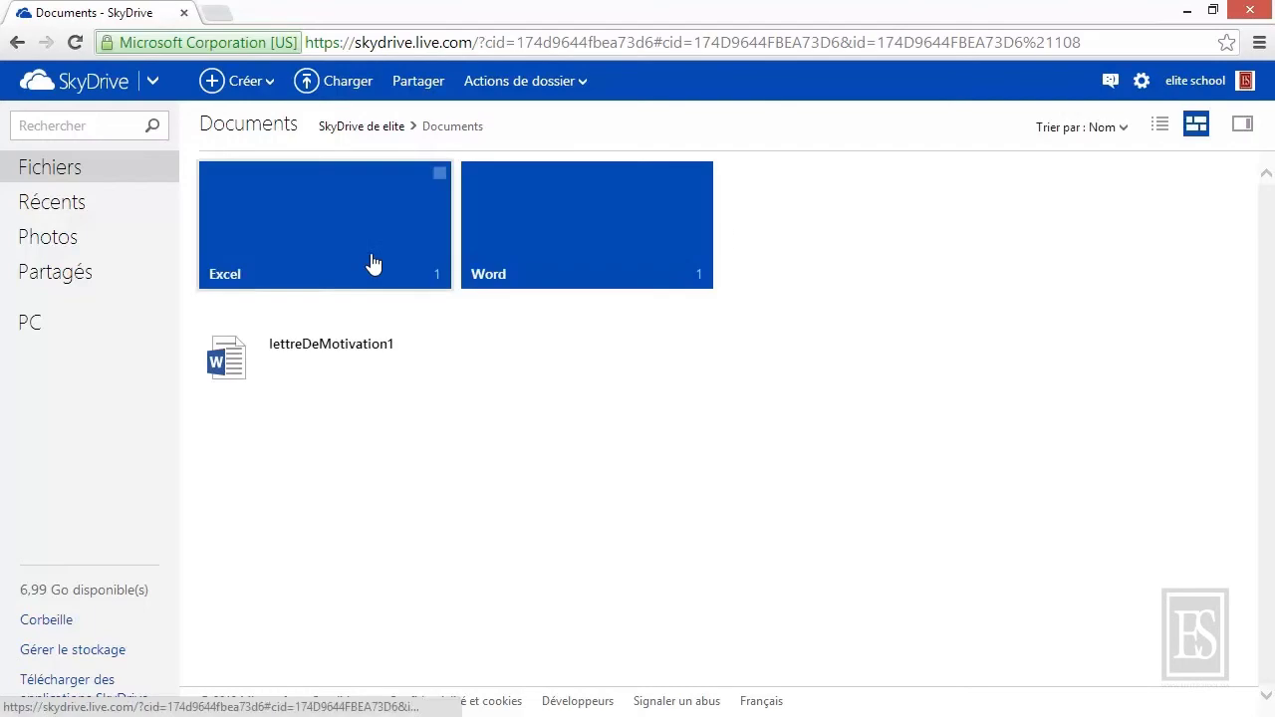
{"action": "left_click", "coordinate": [360, 355]}
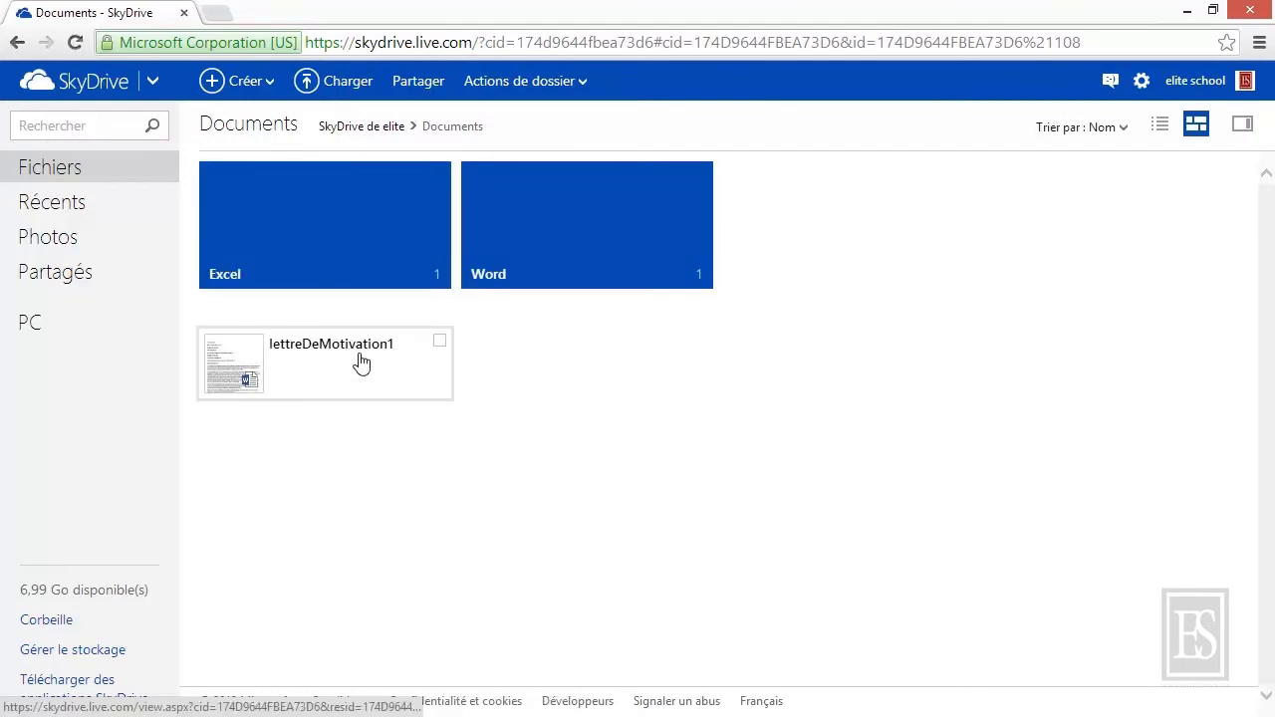
{"action": "left_click", "coordinate": [361, 362]}
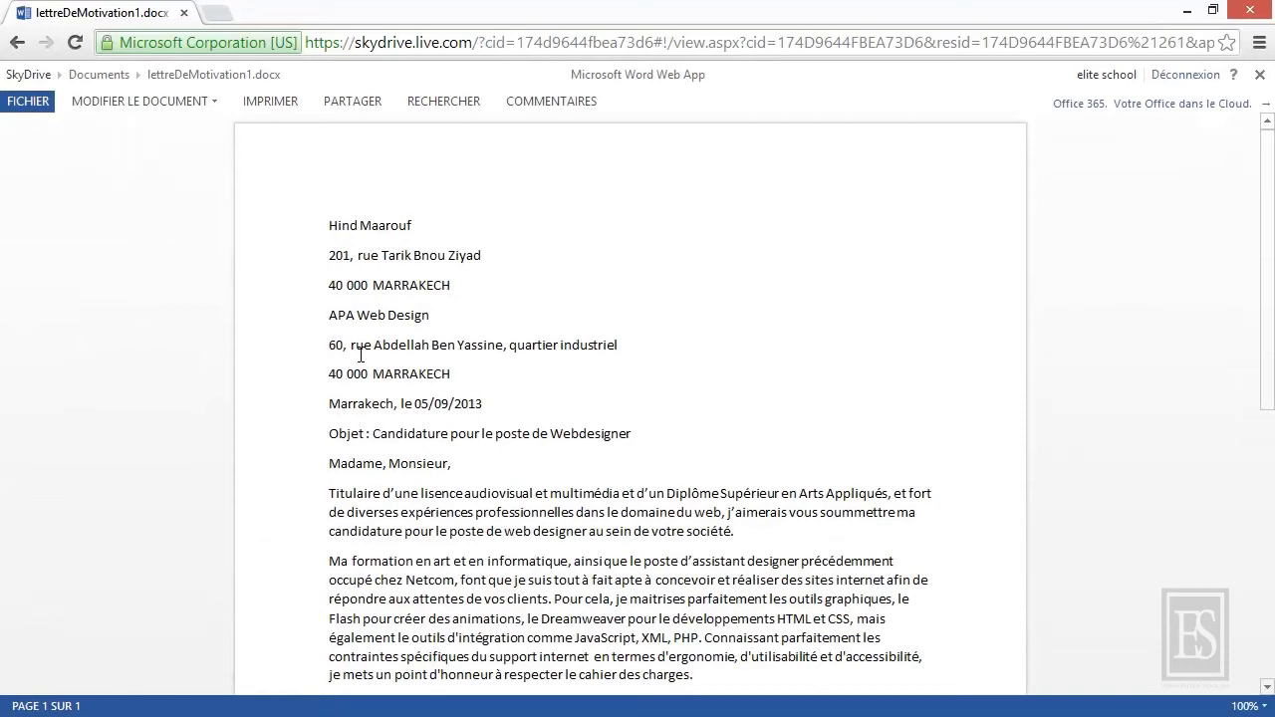
Step: From the File menu, choose Modifier dans Word Web App to edit lettreDeMotivation1.docx
{"action": "left_click", "coordinate": [38, 107]}
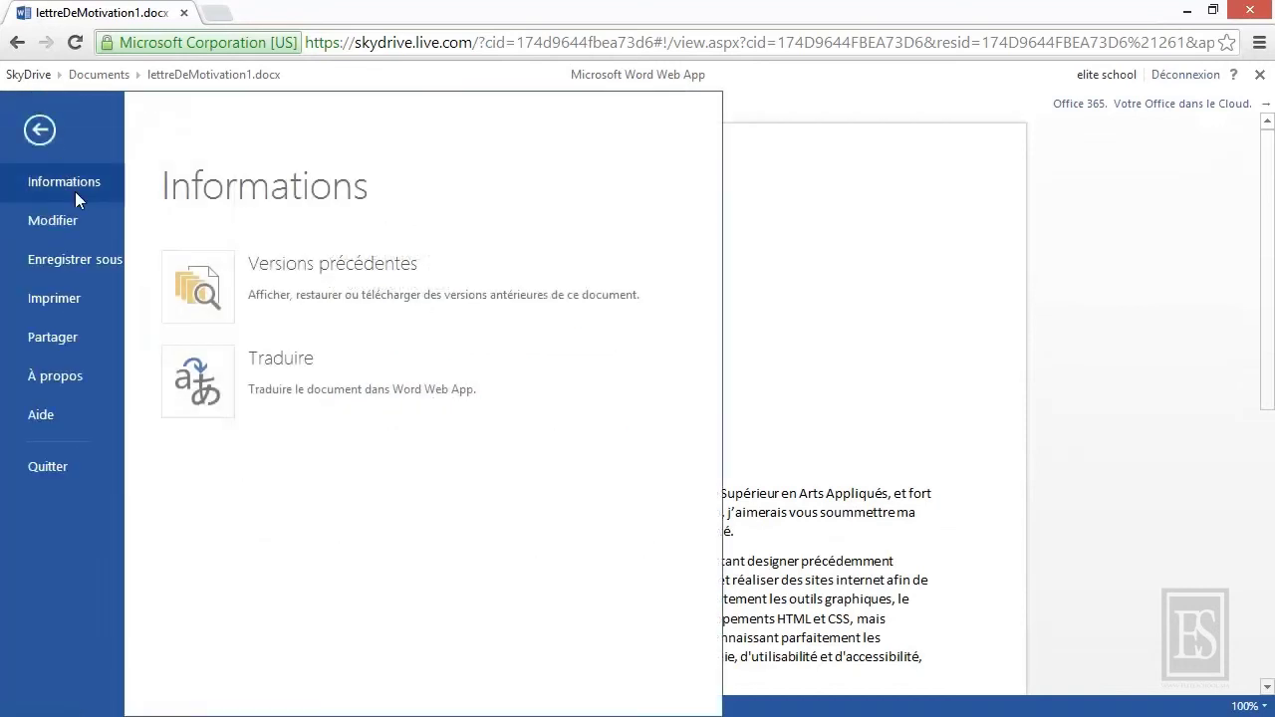
{"action": "left_click", "coordinate": [67, 220]}
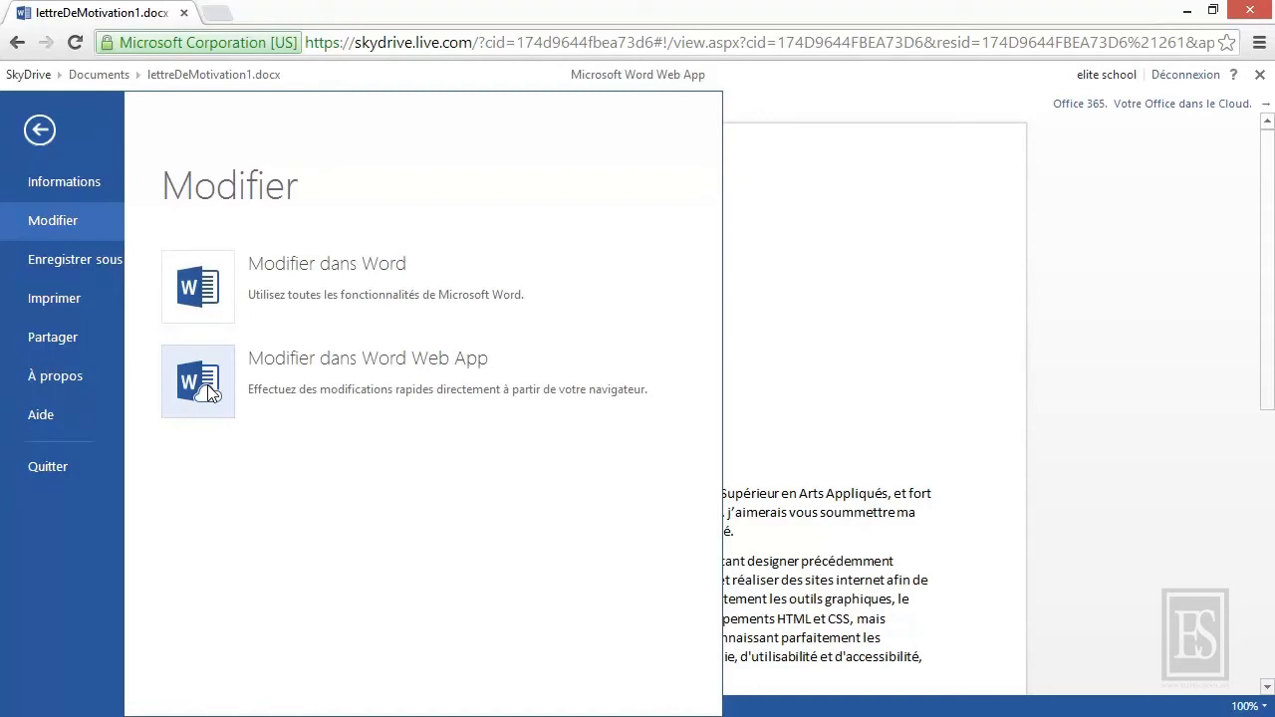
{"action": "left_click", "coordinate": [208, 393]}
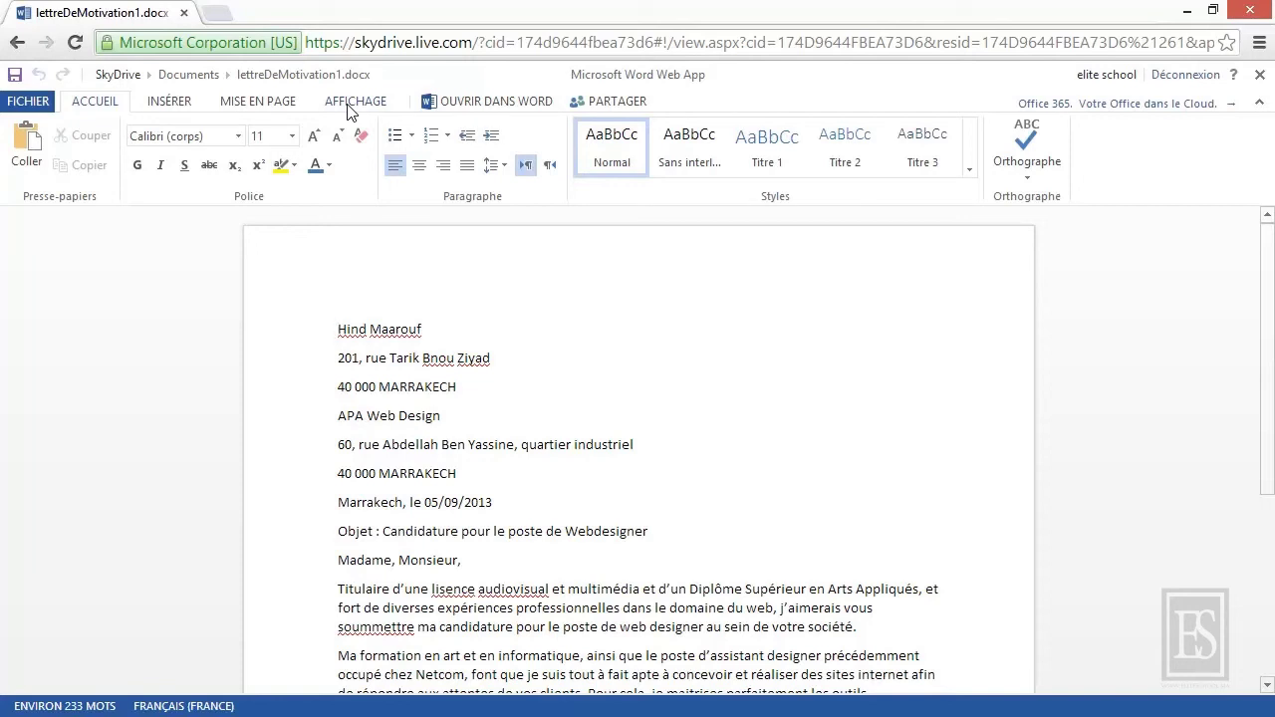
Step: Replace the closing phrase with 'mes salutations les plus respectueuses', fix the spacing, save, and sign out
{"action": "scroll", "coordinate": [690, 392], "scroll_direction": "down", "scroll_amount": 3}
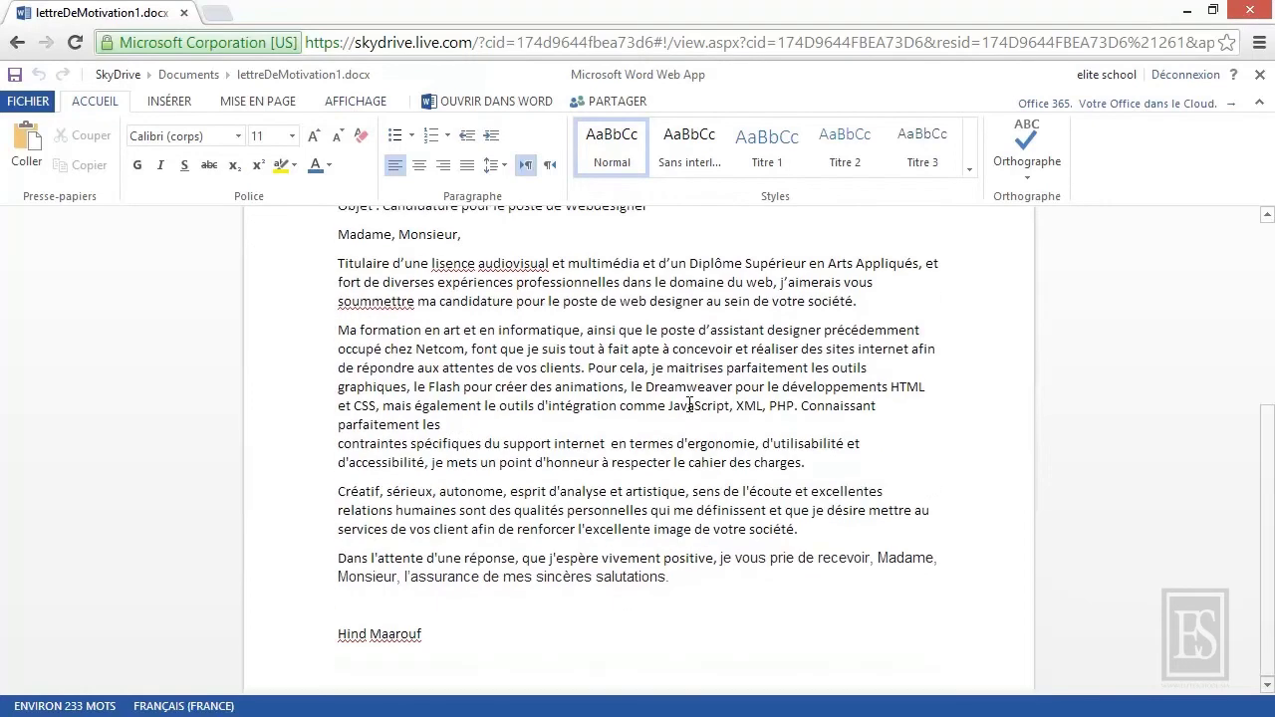
{"action": "left_click_drag", "start_coordinate": [719, 558], "coordinate": [762, 581]}
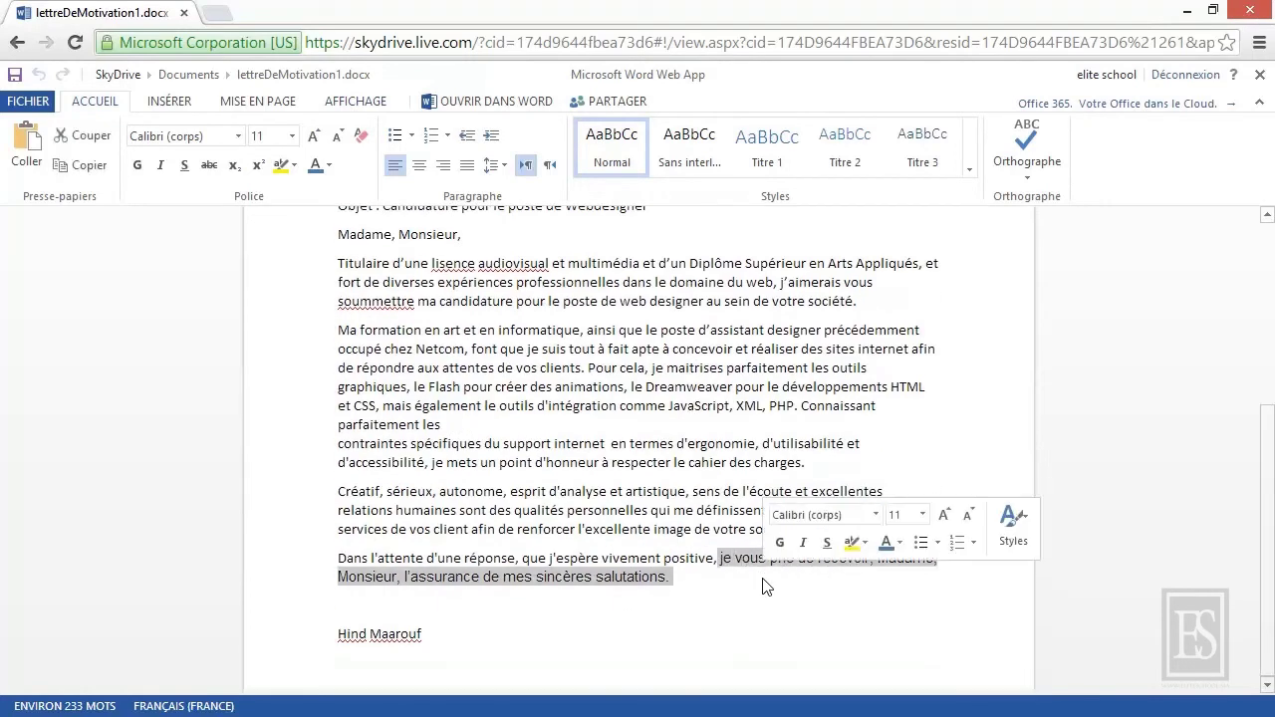
{"action": "type", "text": "je vous prie d'agréer, Madame, Monsieur, mes salutations les plus respectueuses."}
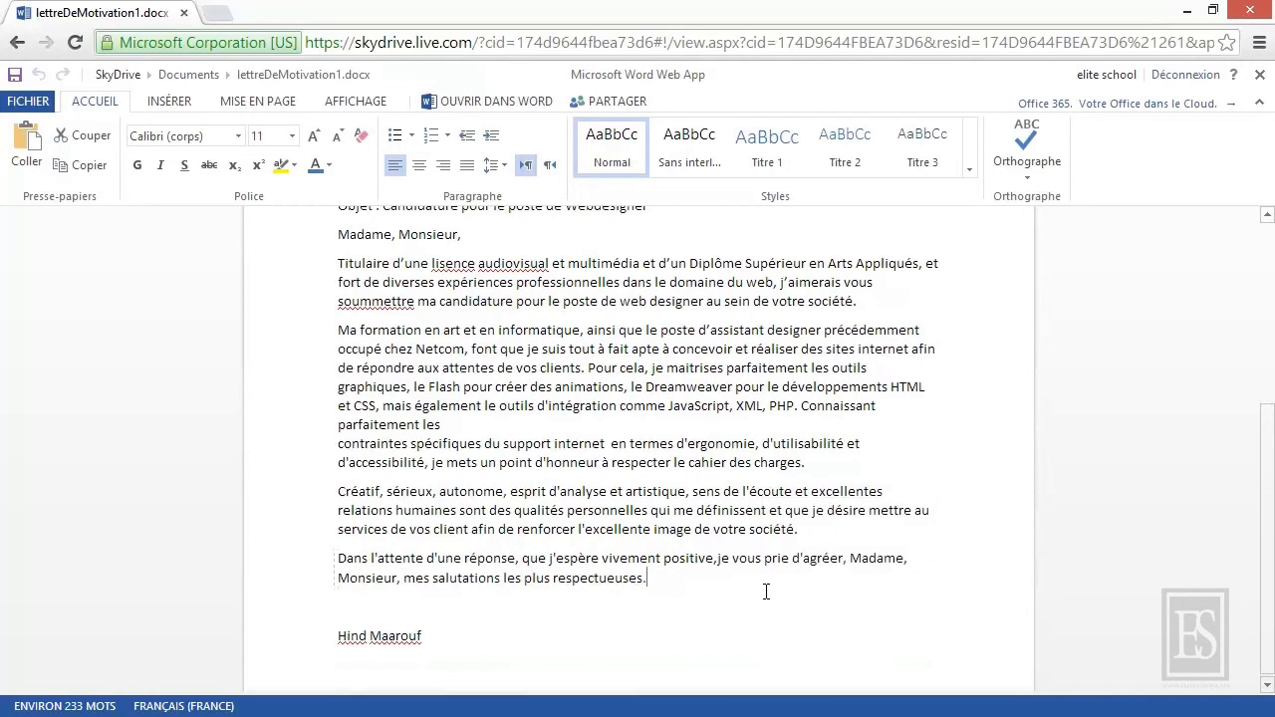
{"action": "left_click", "coordinate": [718, 558]}
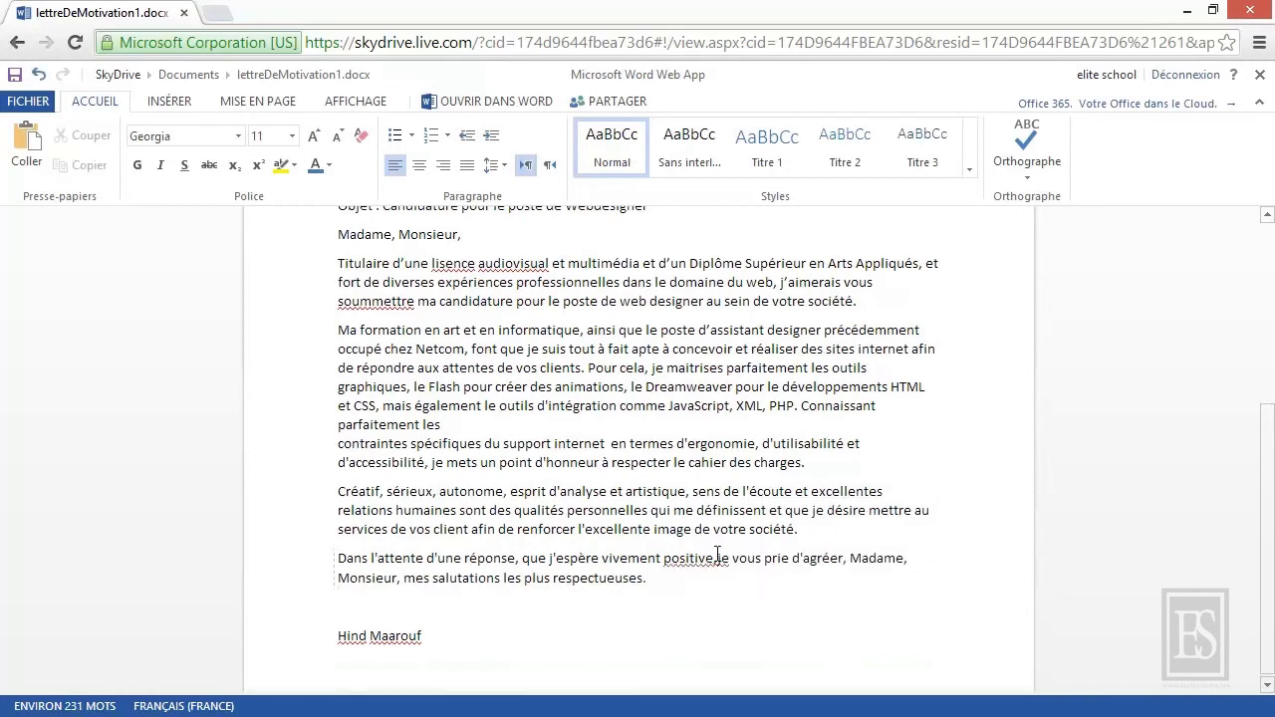
{"action": "left_click", "coordinate": [14, 73]}
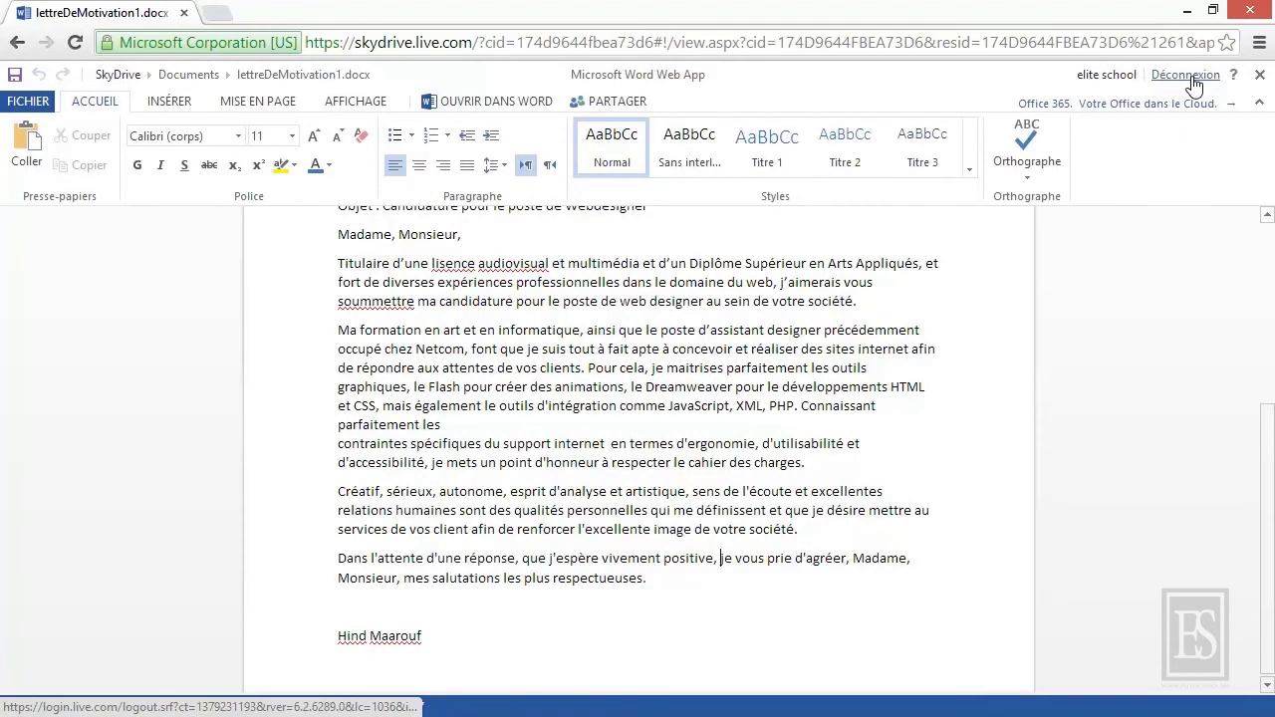
{"action": "left_click", "coordinate": [1194, 85]}
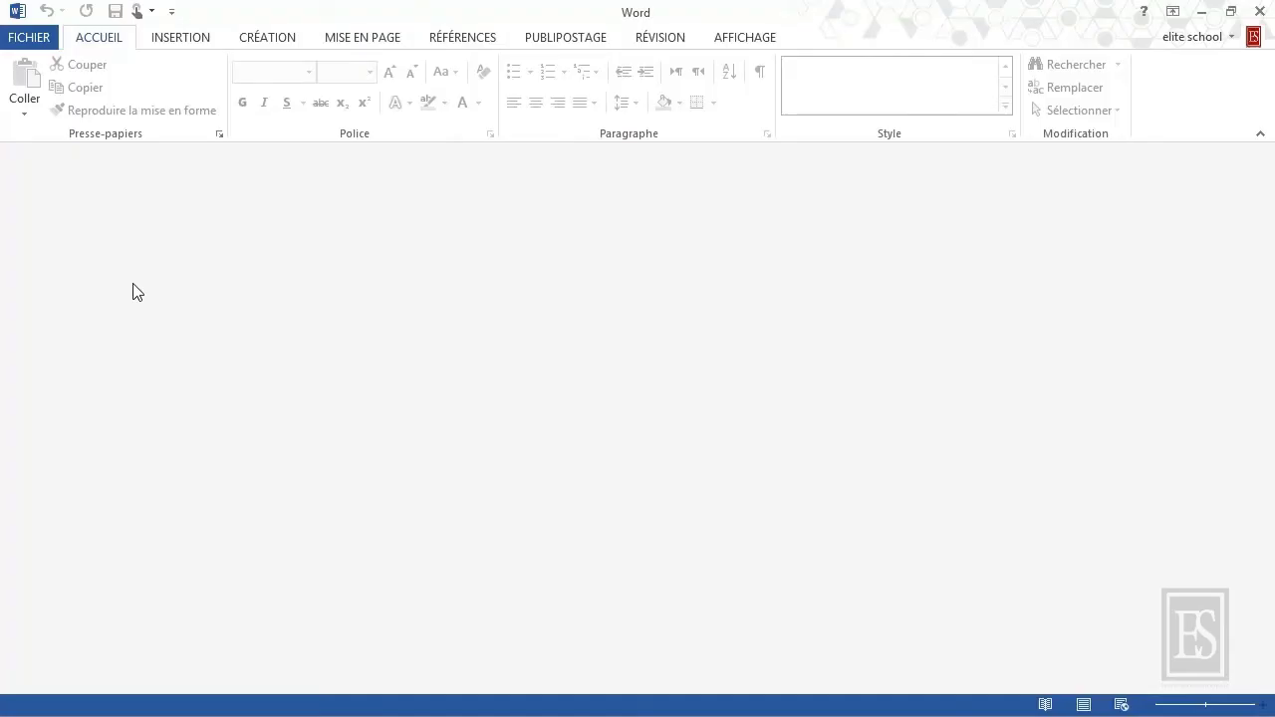
Step: In desktop Word, open lettreDeMotivation1.docx from SkyDrive's Documents folder
{"action": "left_click", "coordinate": [28, 37]}
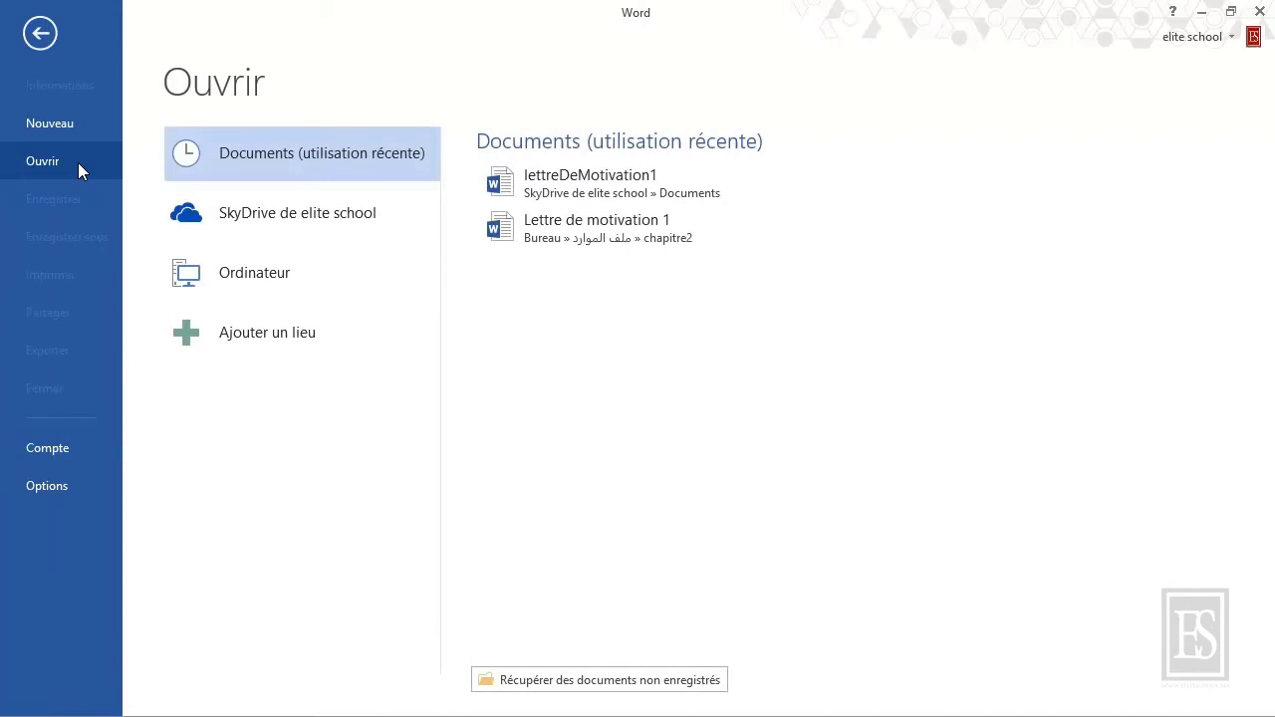
{"action": "left_click", "coordinate": [298, 214]}
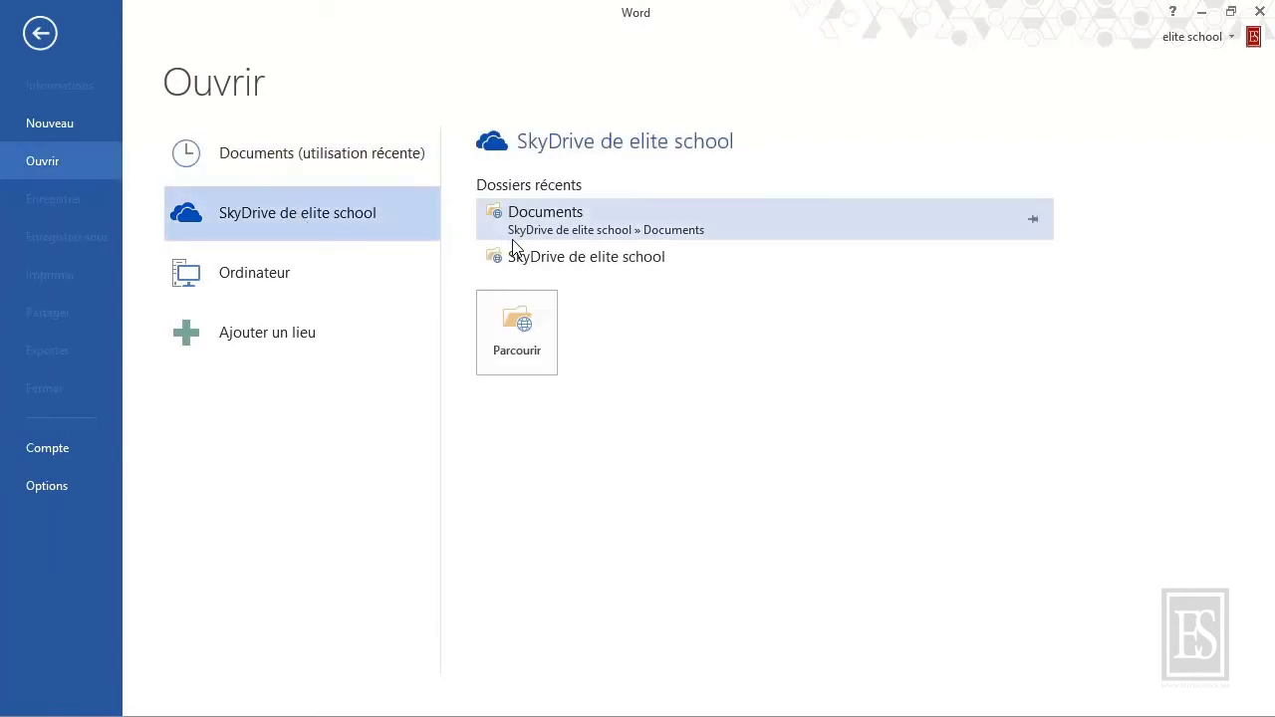
{"action": "left_click", "coordinate": [538, 334]}
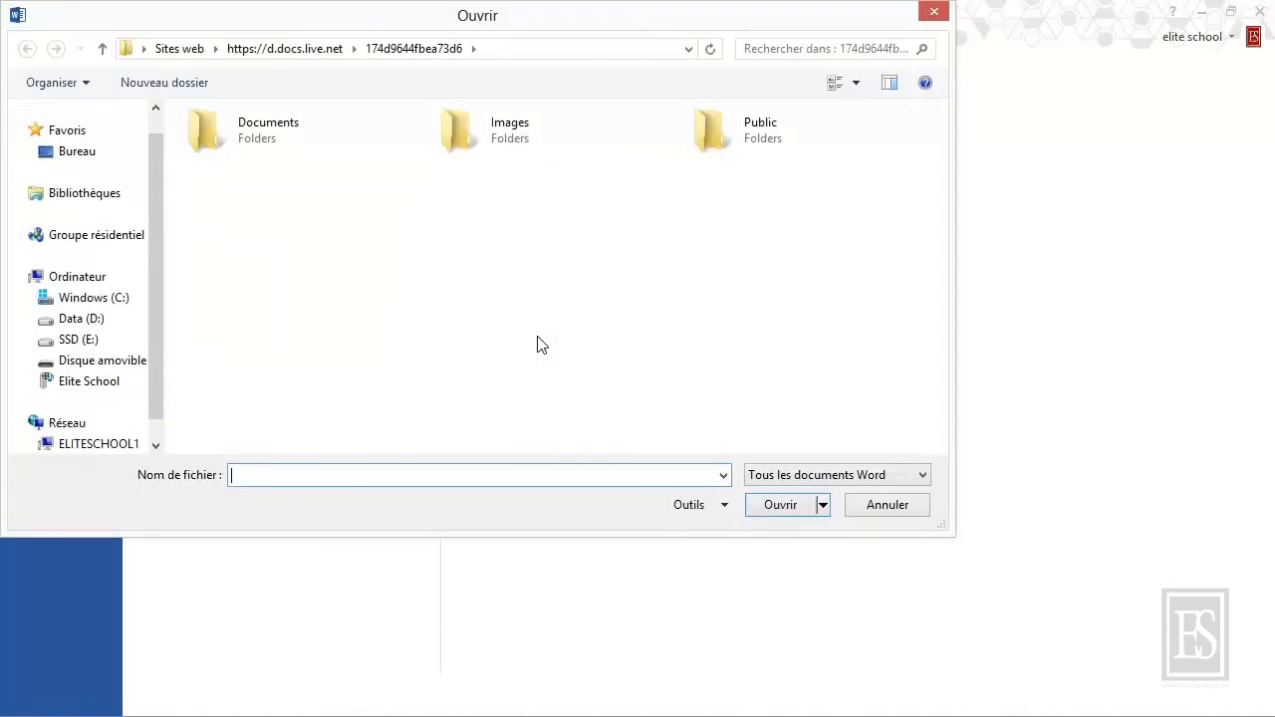
{"action": "double_click", "coordinate": [204, 135]}
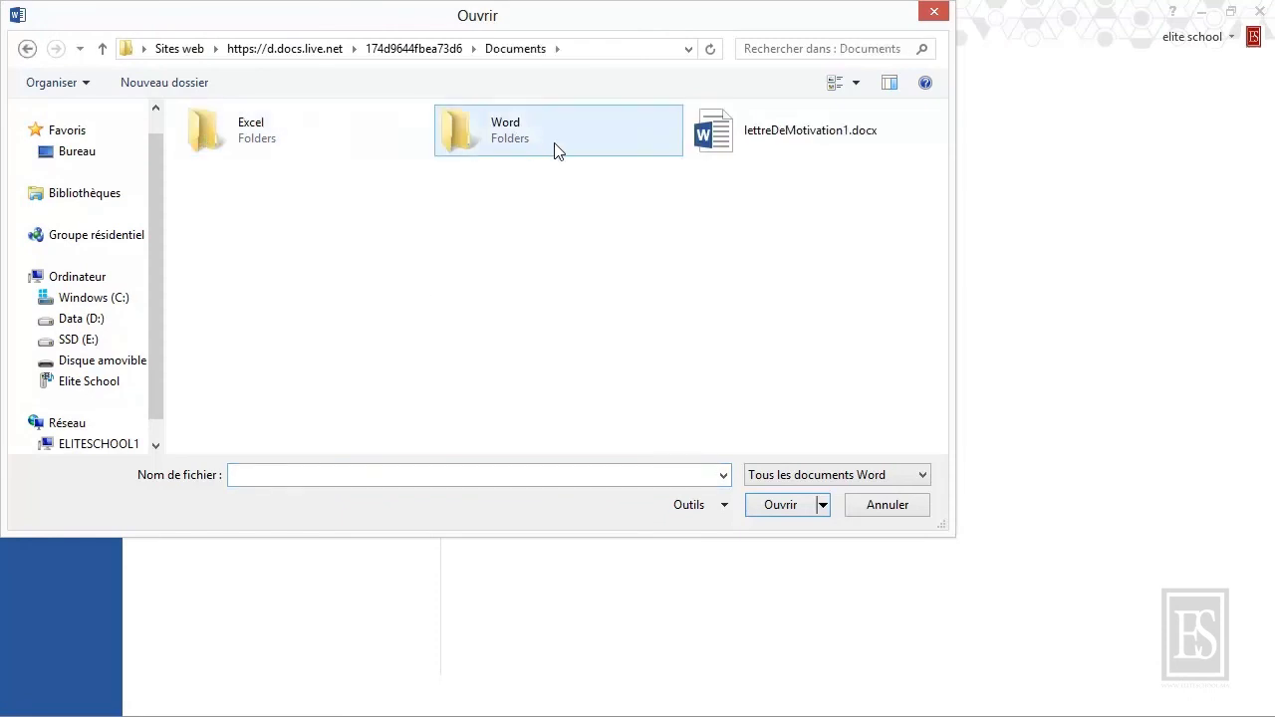
{"action": "left_click", "coordinate": [735, 149]}
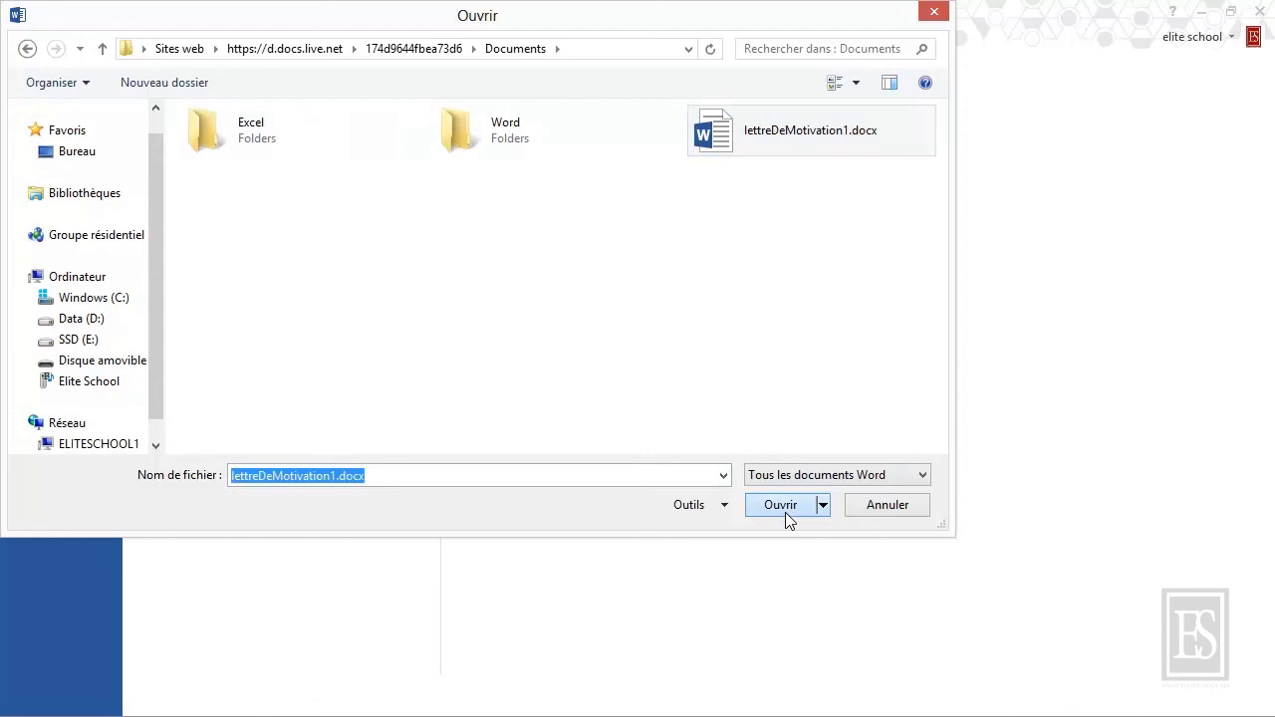
{"action": "left_click", "coordinate": [783, 509]}
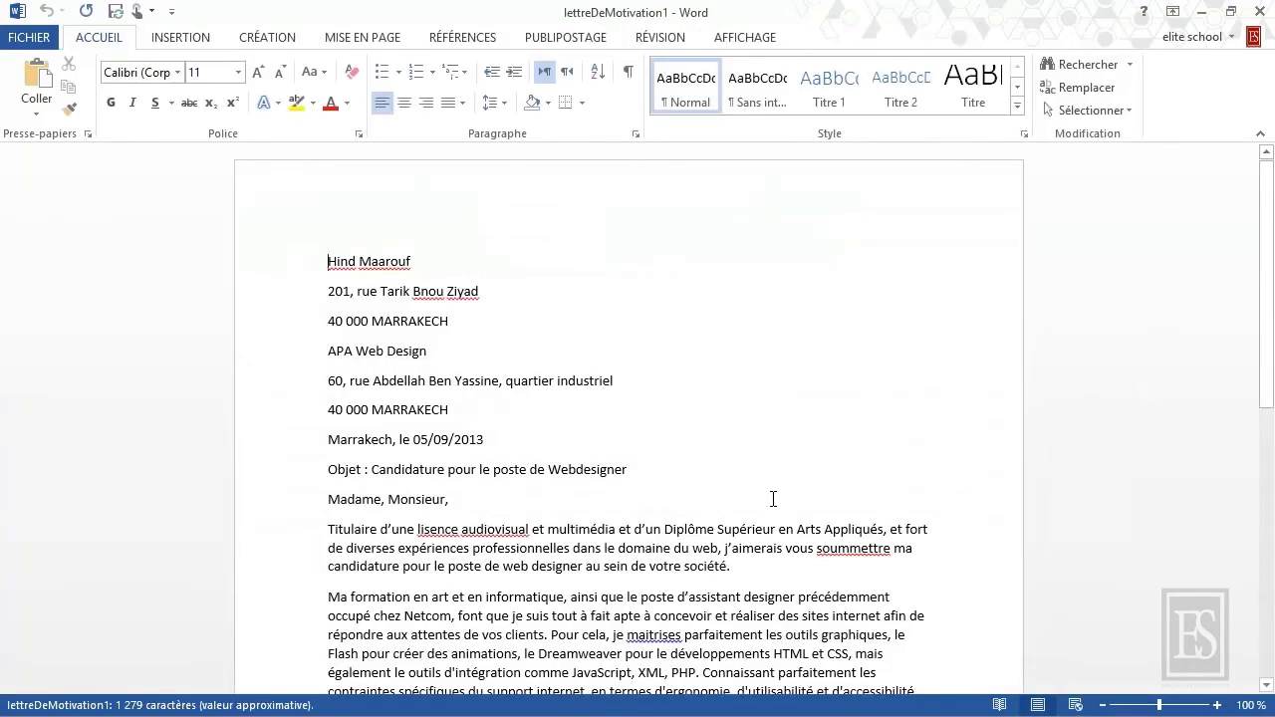
{"action": "scroll", "coordinate": [773, 498], "scroll_direction": "down", "scroll_amount": 3}
{"action": "scroll", "coordinate": [773, 498], "scroll_direction": "down", "scroll_amount": 4}
{"action": "left_click", "coordinate": [695, 426]}
{"action": "left_click_drag", "start_coordinate": [710, 435], "coordinate": [743, 464]}
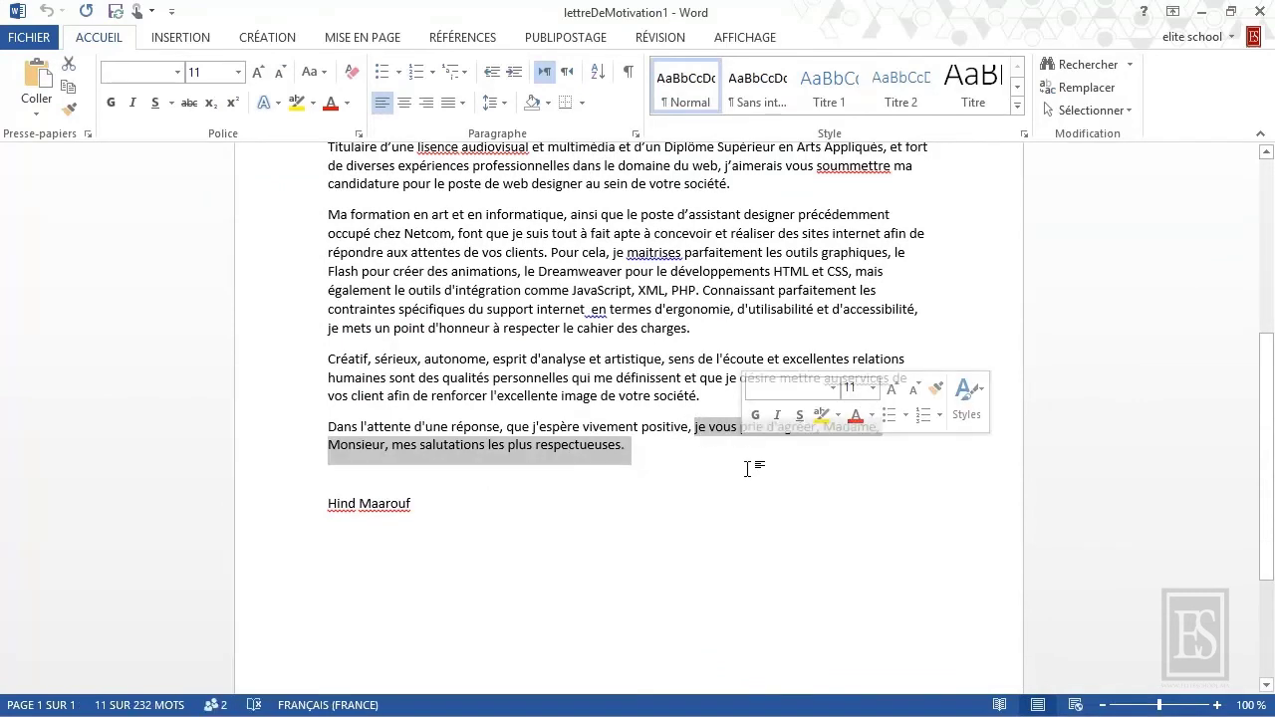
{"action": "left_click", "coordinate": [748, 468]}
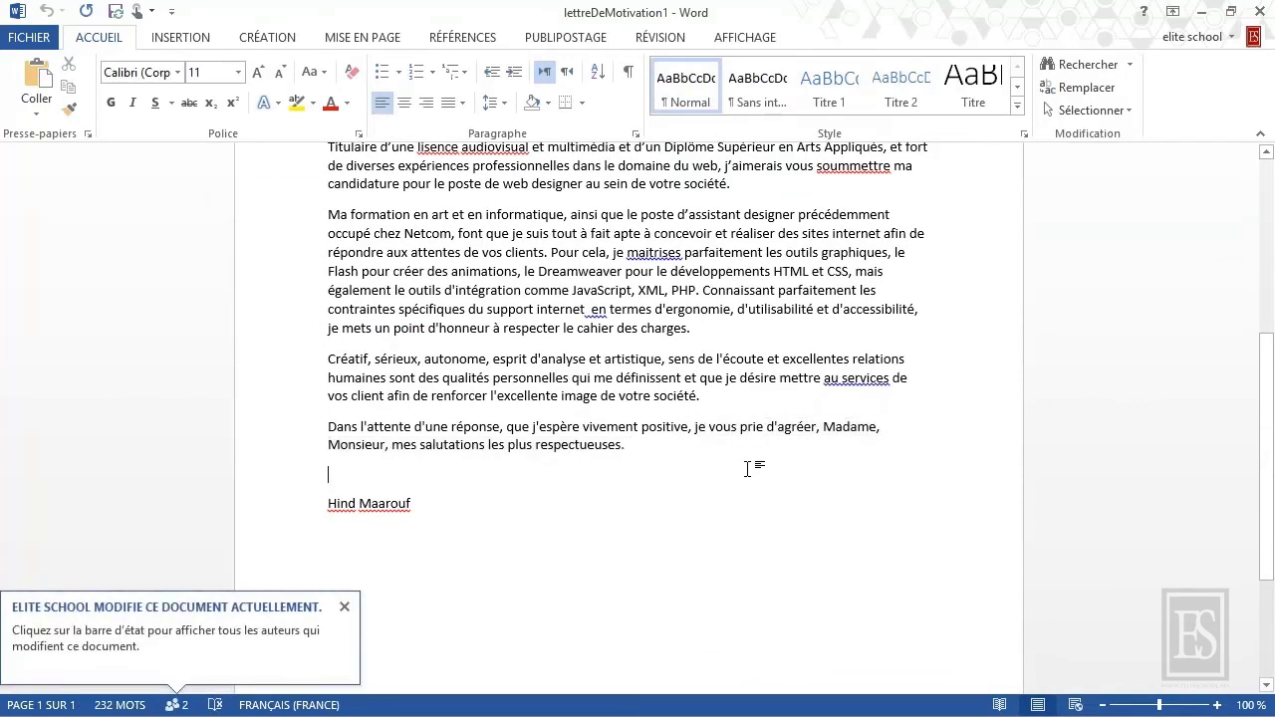